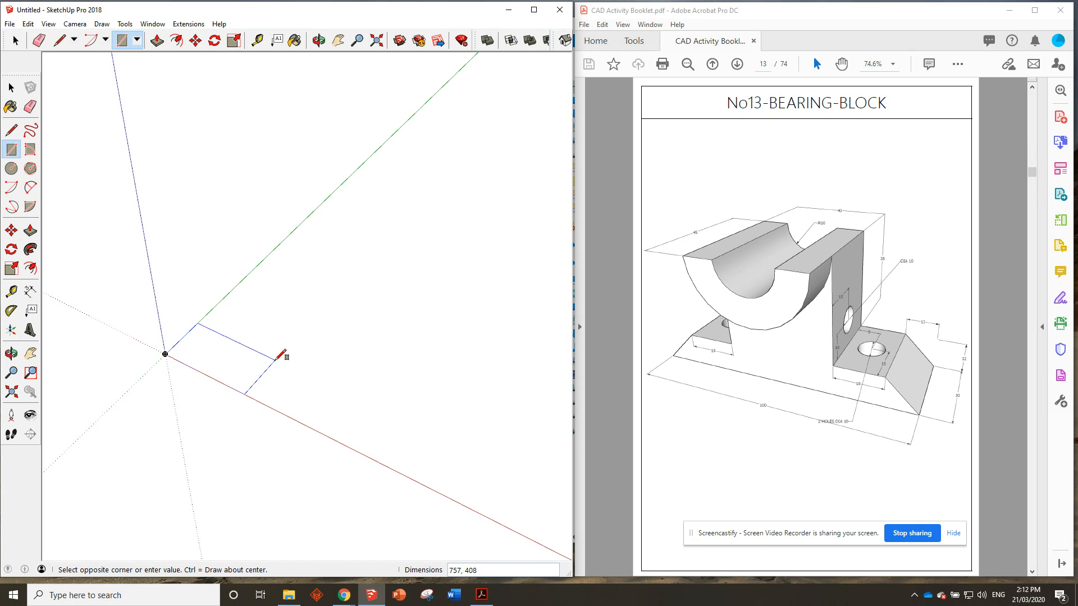
Draw a 100 by 30 rectangle on the ground plane starting at the origin.
text(0,30)
key(Return)
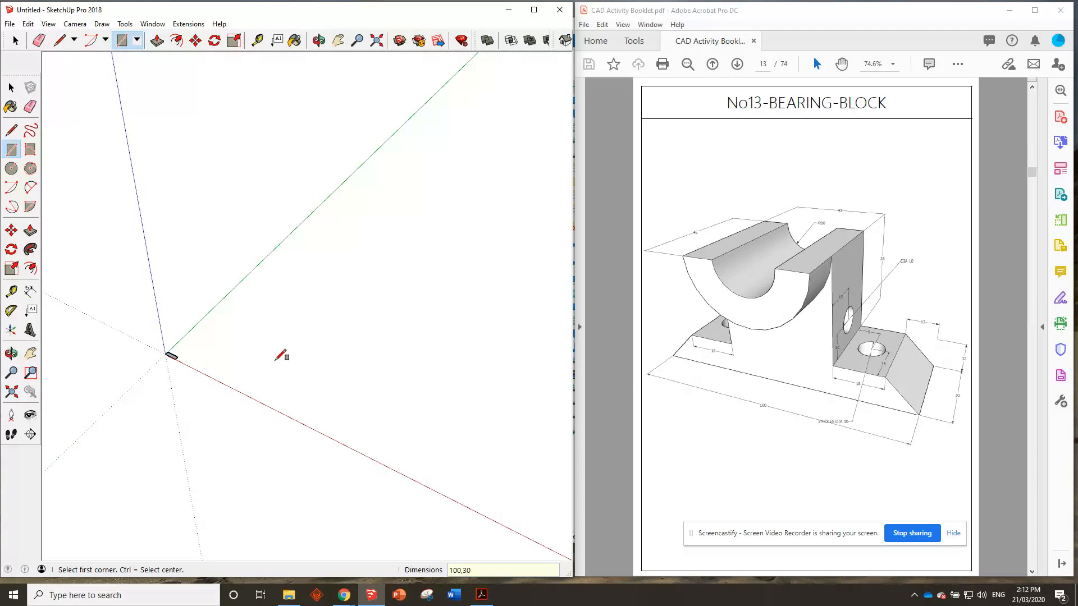
scroll(169, 332, up, 5)
scroll(191, 366, up, 6)
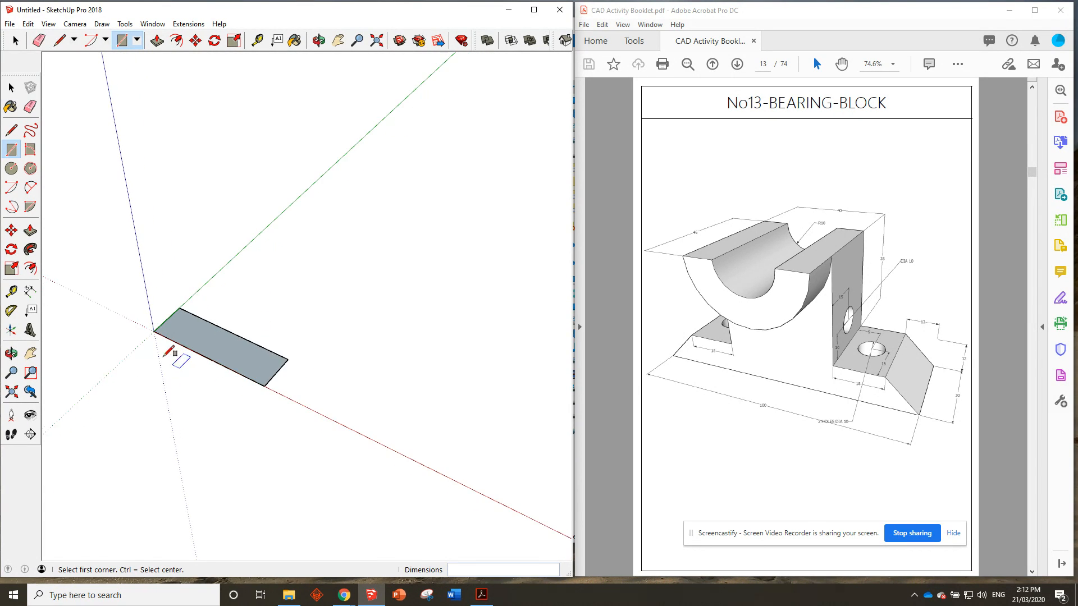
middle_drag(279, 335, 253, 301)
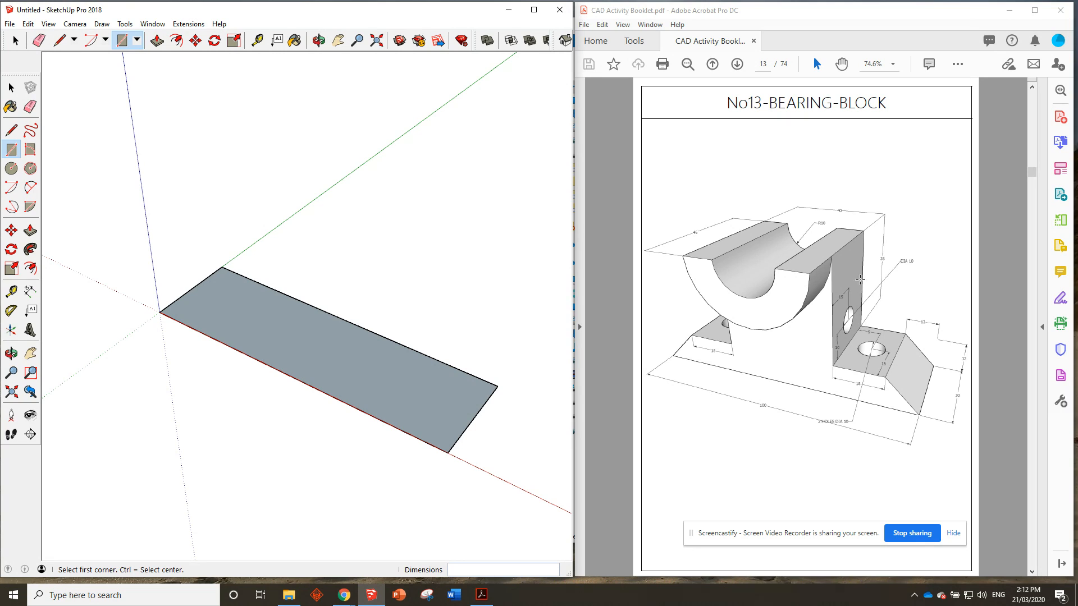
Extrude the rectangle upward 50 with Push/Pull to form the base block.
click(157, 40)
drag(276, 316, 277, 266)
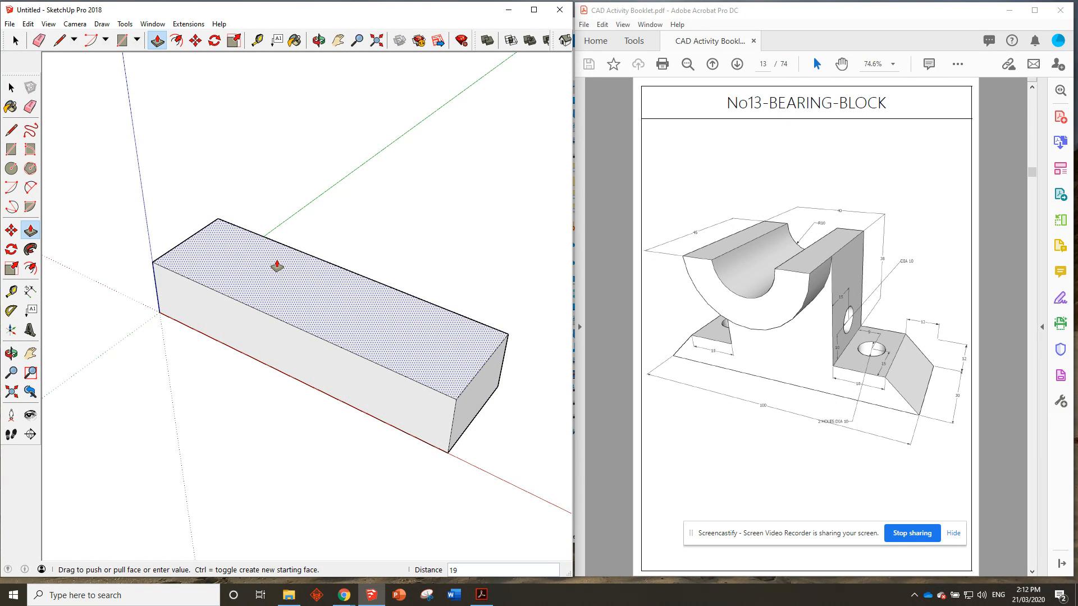
key(Return)
middle_drag(277, 267, 284, 207)
middle_drag(414, 271, 452, 296)
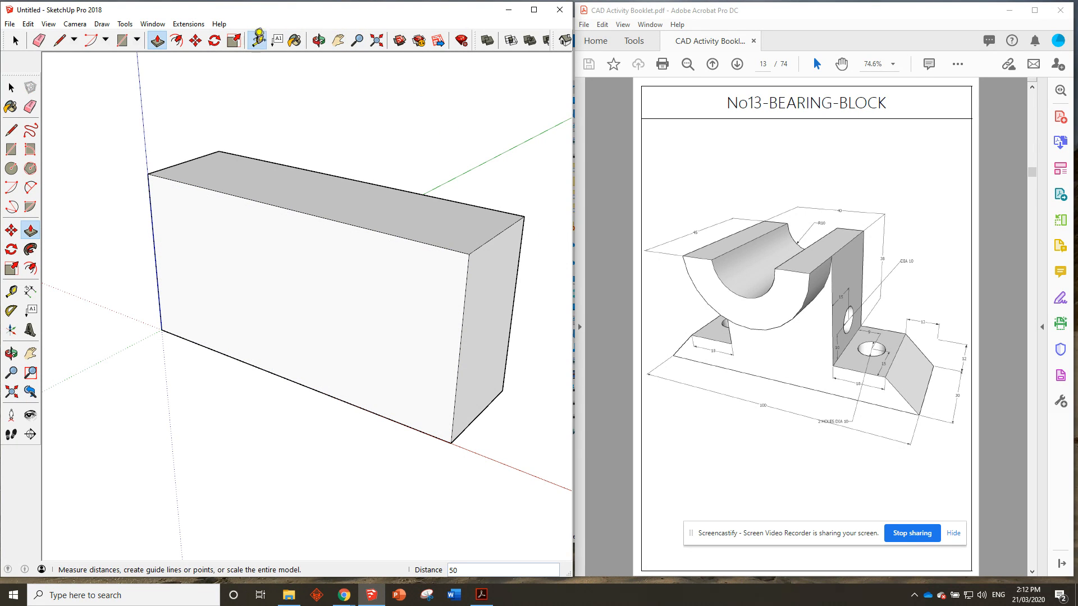
Place guides from the front face's lower corner opposite the origin: 12 up the vertical edge, and 12 inward along the face.
click(257, 40)
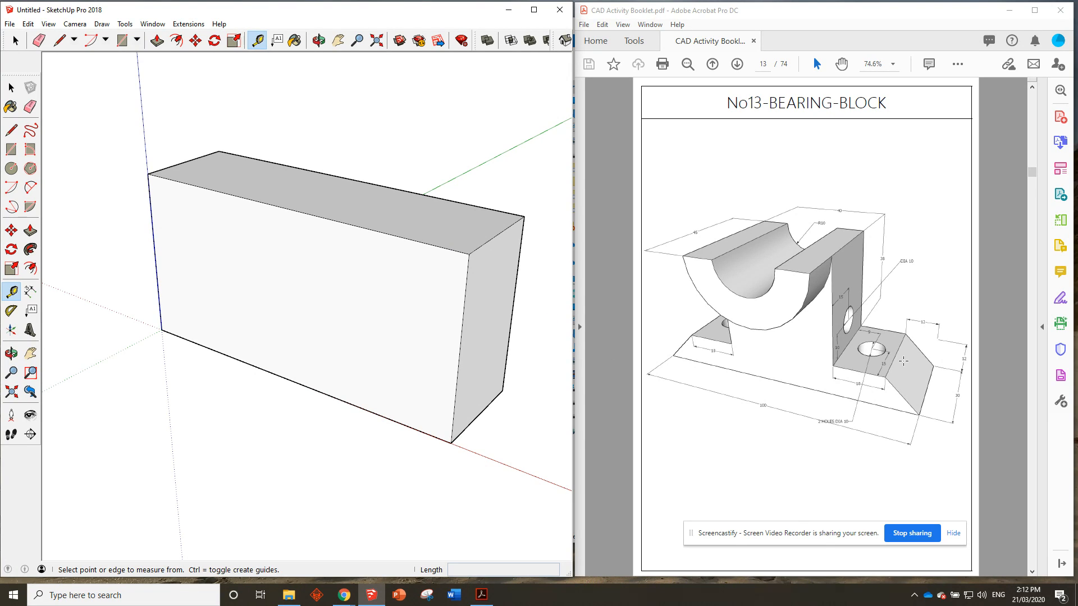
click(451, 444)
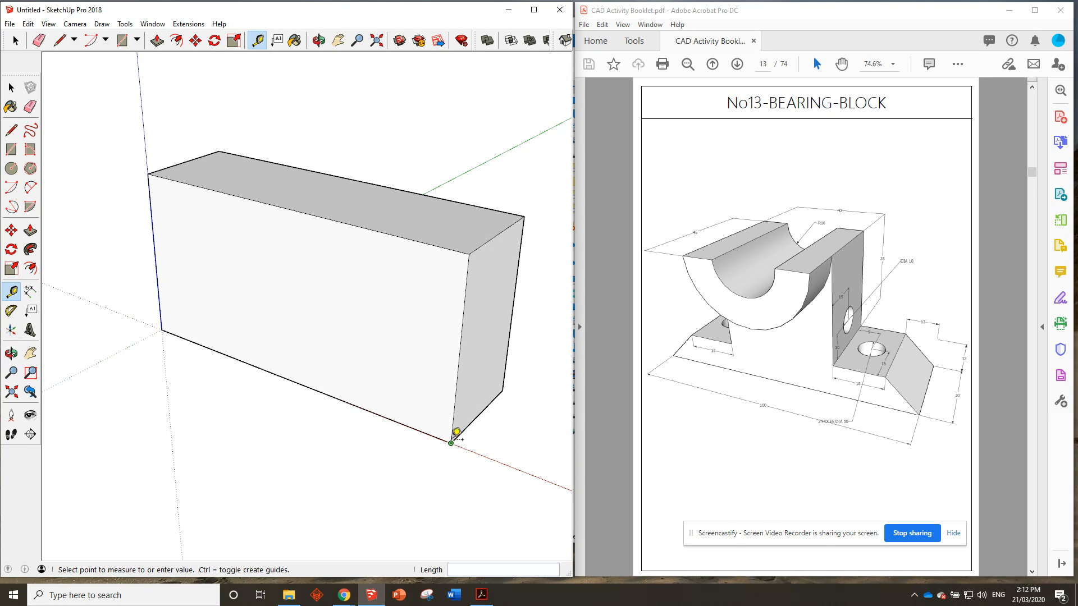
click(454, 404)
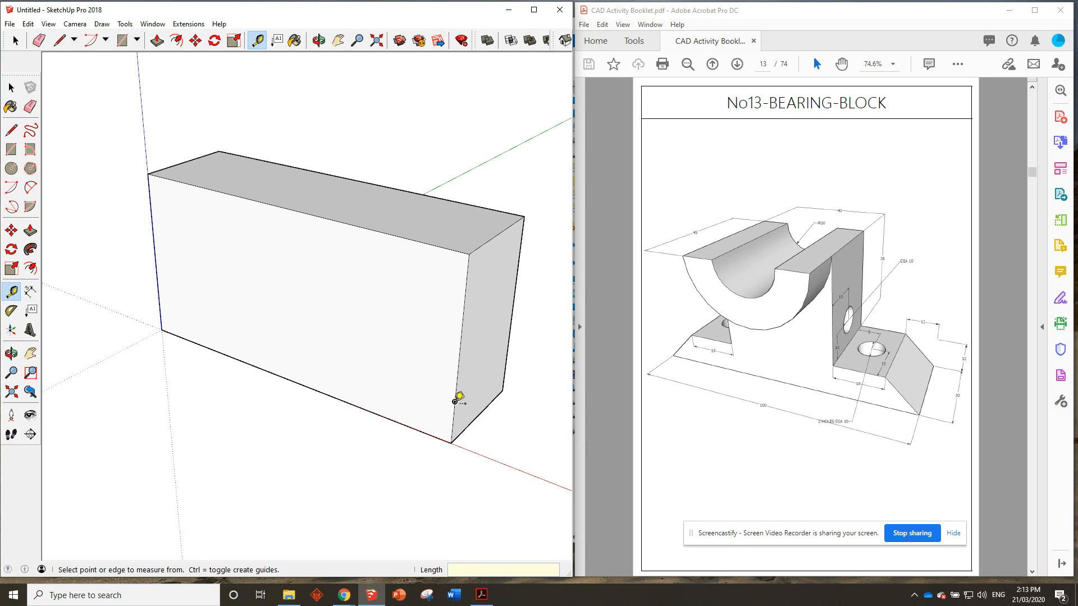
click(455, 402)
text(12)
key(Return)
Draw the sloped line from the inner guide point down to the front face's bottom corner.
click(59, 40)
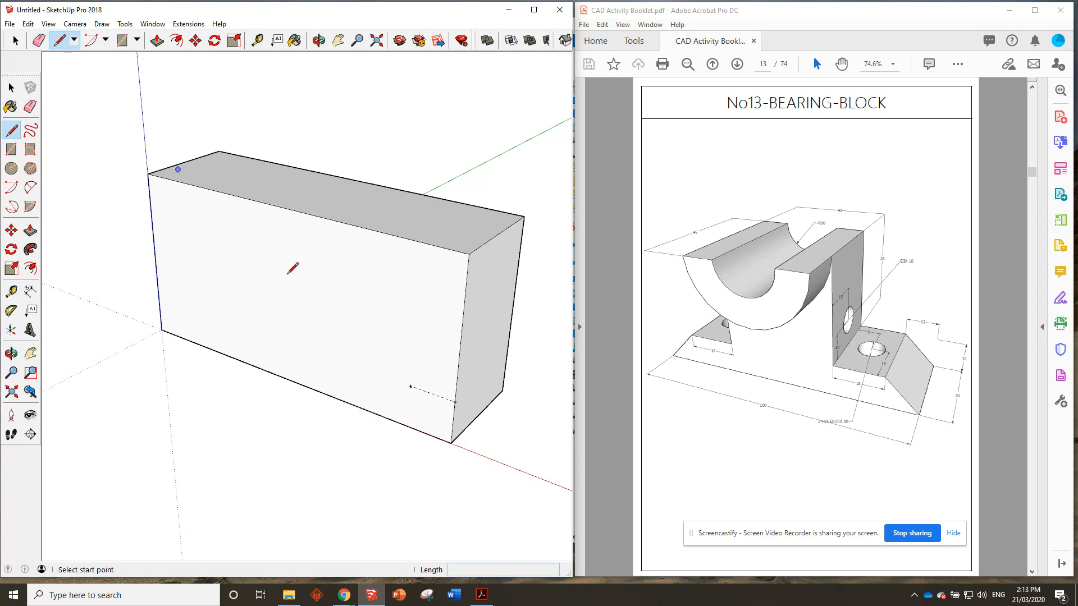
click(411, 387)
click(451, 443)
key(Escape)
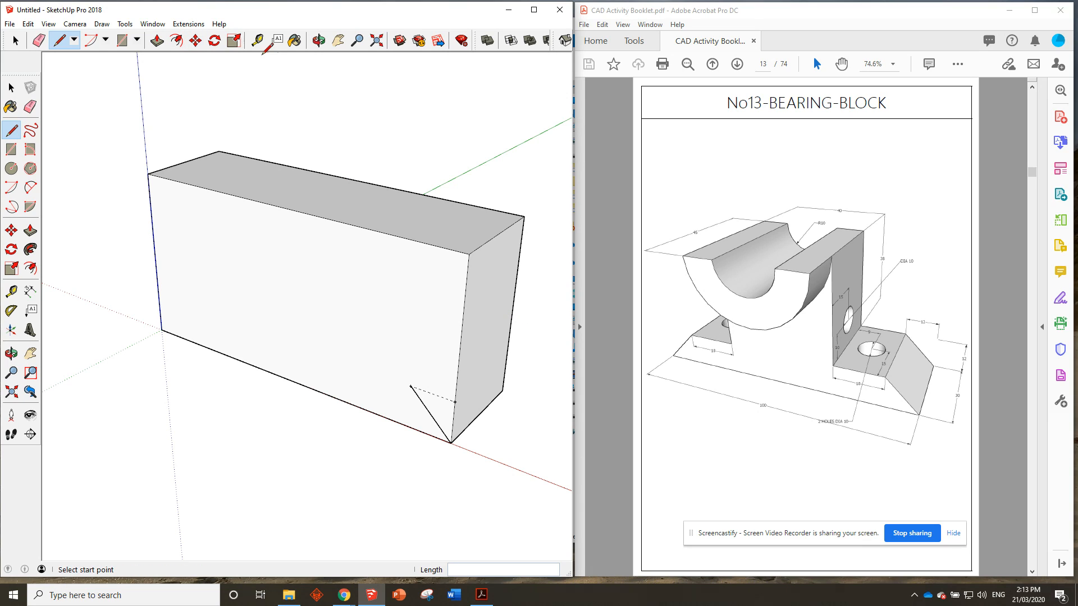
Outline the shoulder with an 18 long horizontal line from the slope's upper end and a vertical line up to the top edge.
click(257, 41)
click(411, 386)
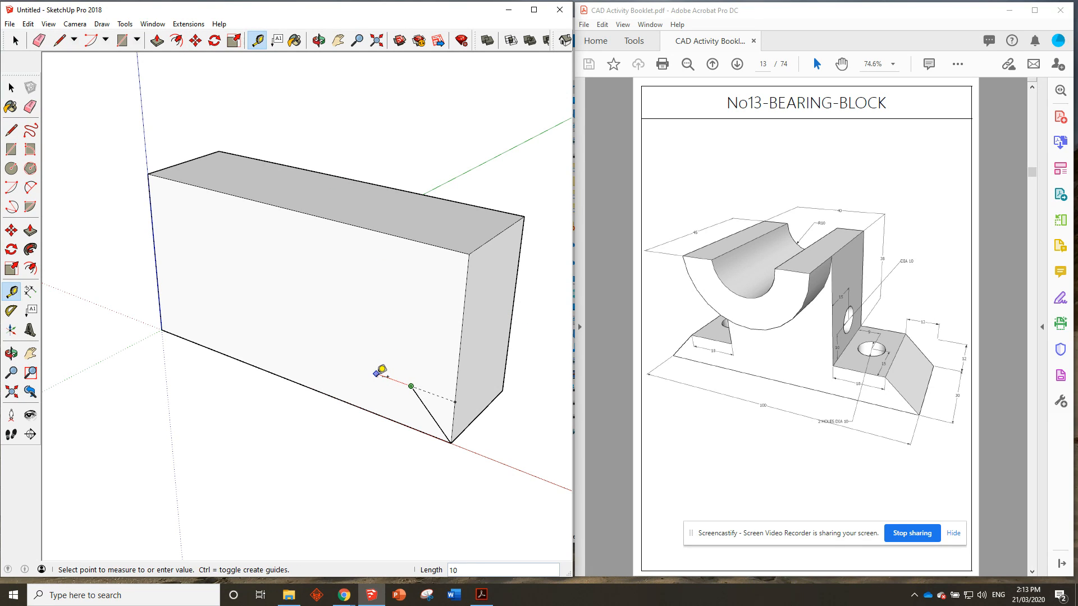
text(18)
key(Return)
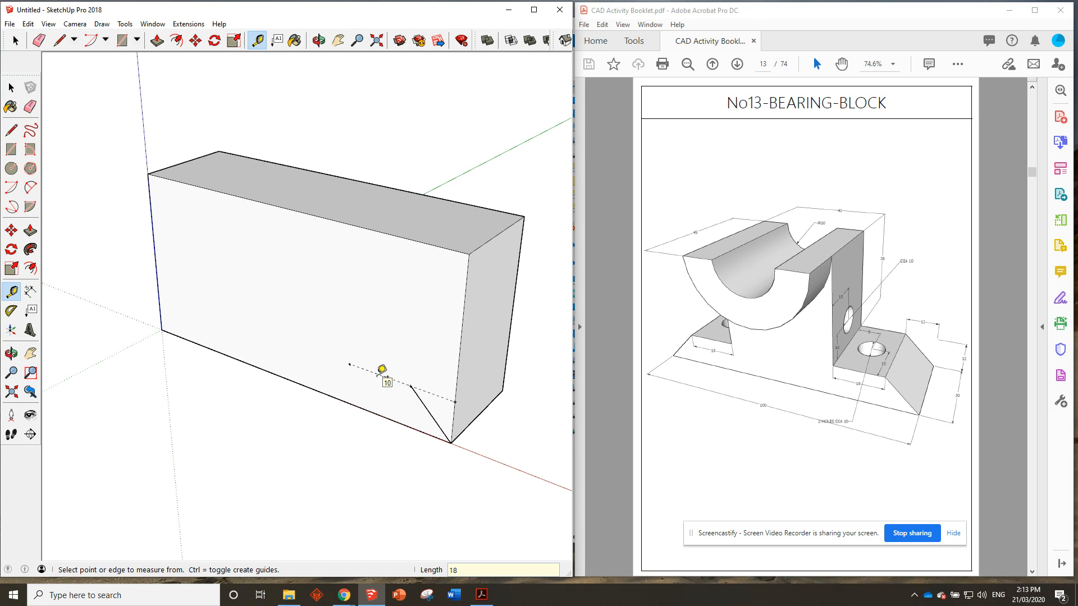
click(59, 42)
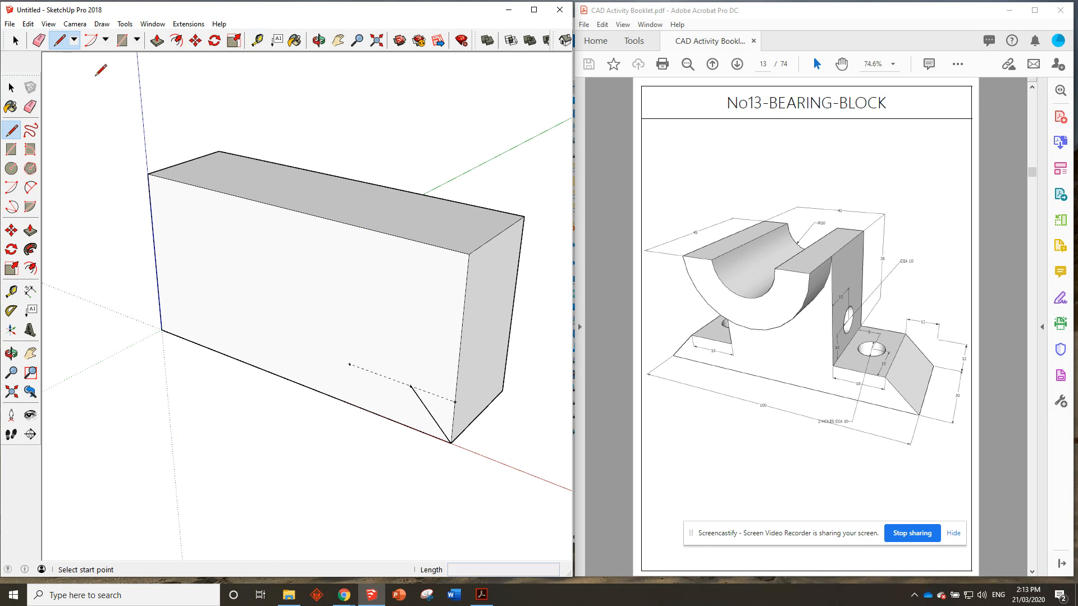
click(411, 386)
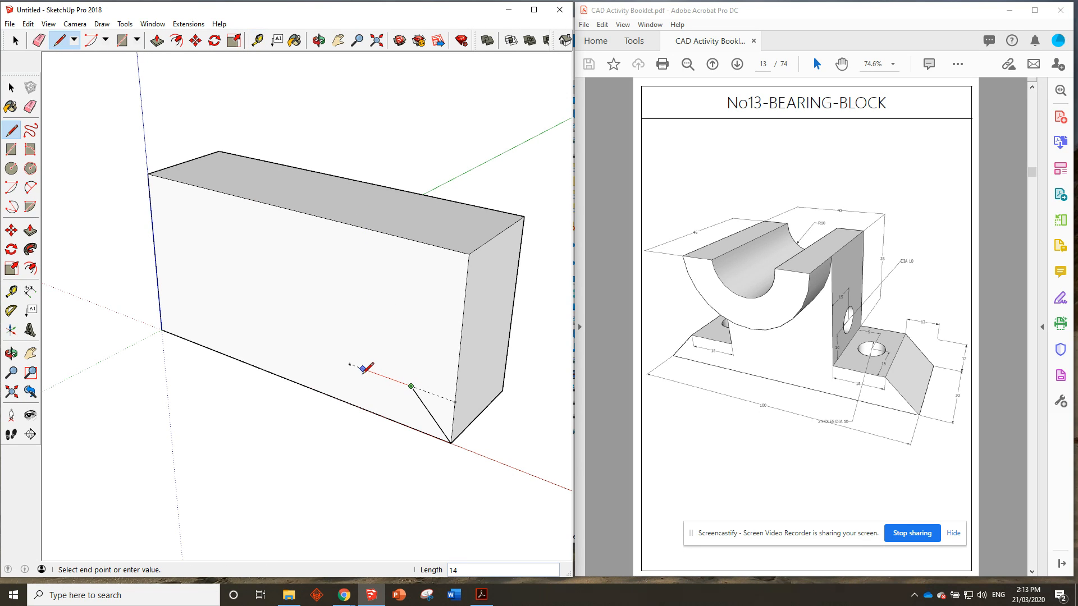
click(349, 365)
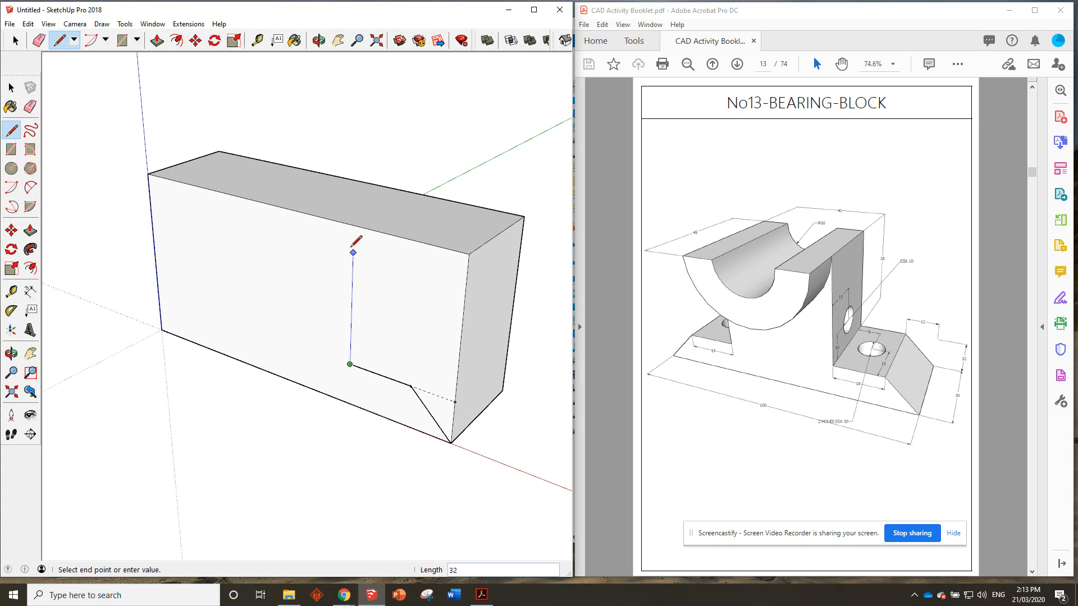
click(354, 226)
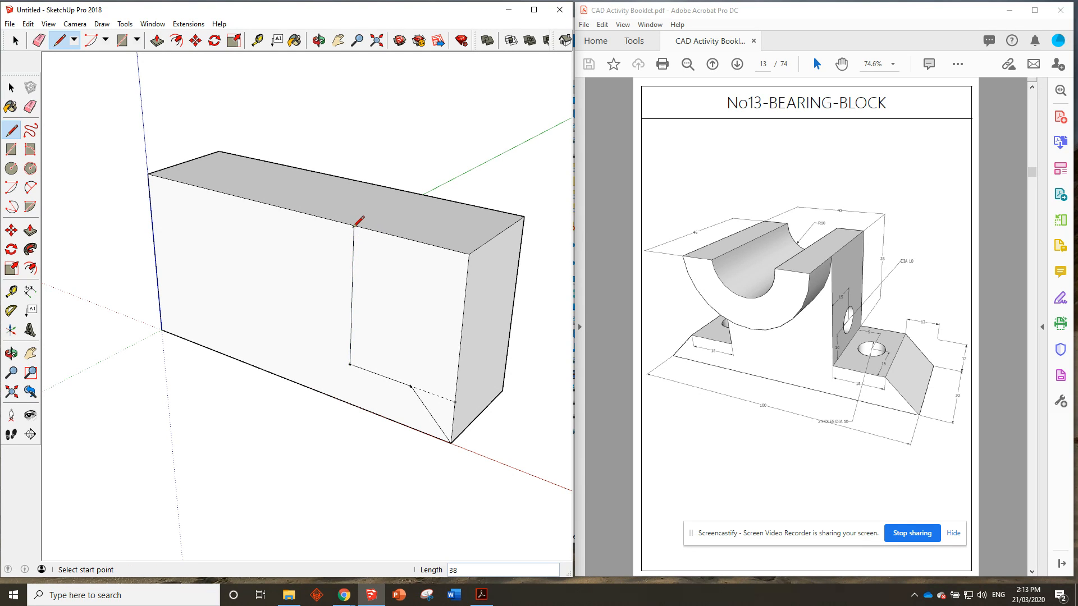
Push the outlined corner region back 30 through the block to cut it away.
click(157, 40)
click(435, 315)
click(514, 247)
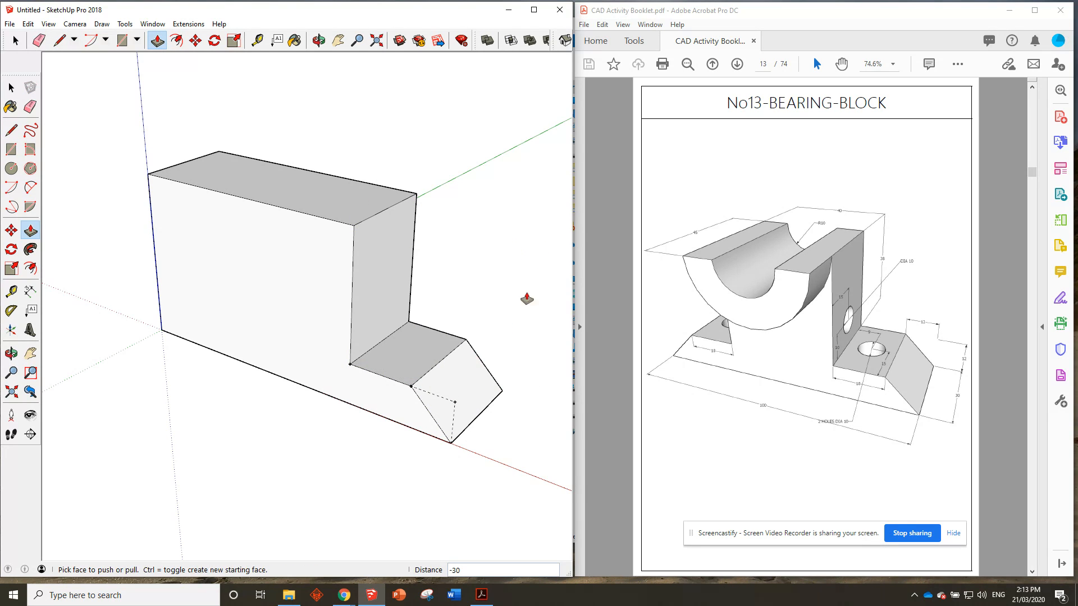
Select the vertical, horizontal and sloped front edges of the cut profile and place a copy of them about 65 away in empty space.
middle_drag(445, 365, 481, 313)
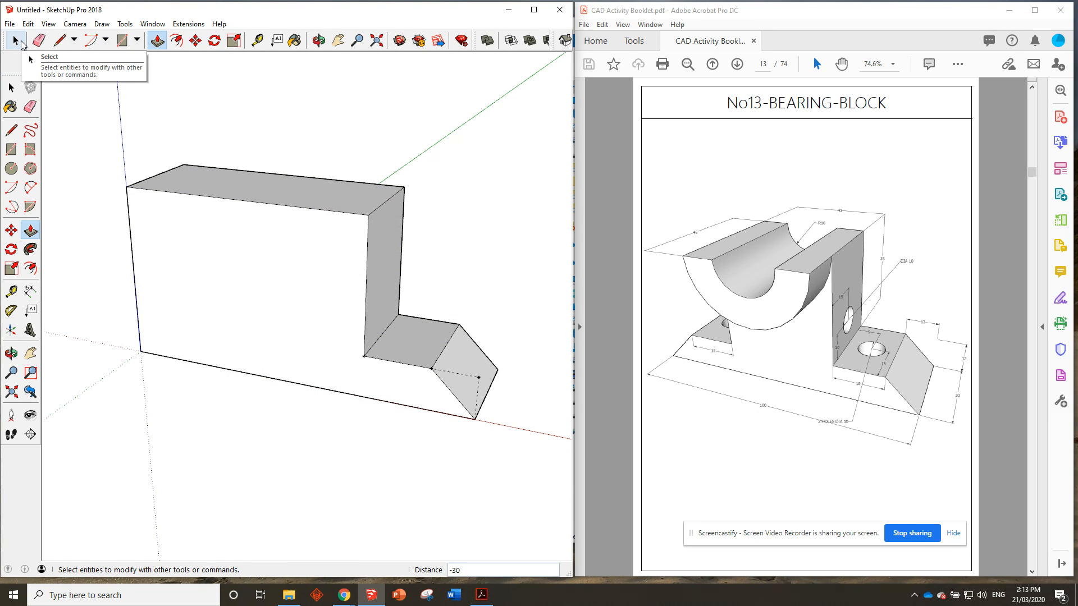
click(21, 41)
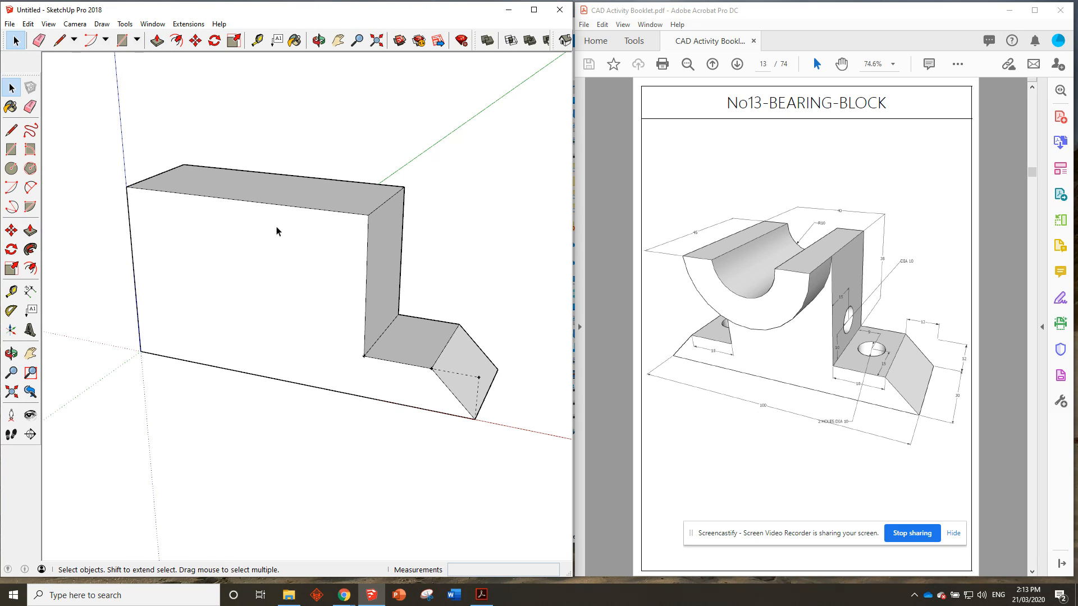
click(366, 268)
shift+click(386, 362)
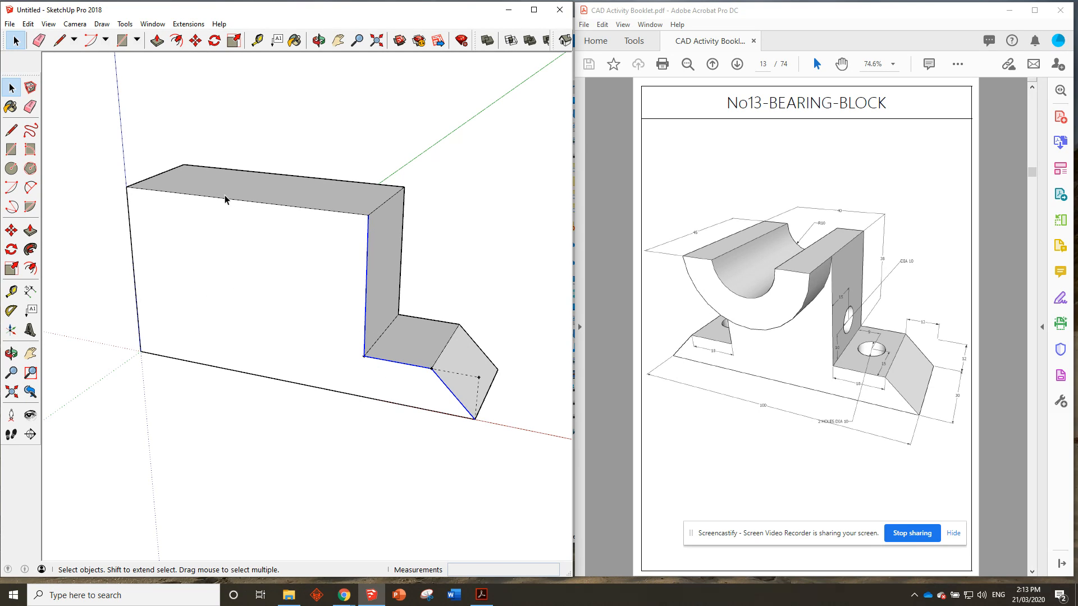
click(195, 40)
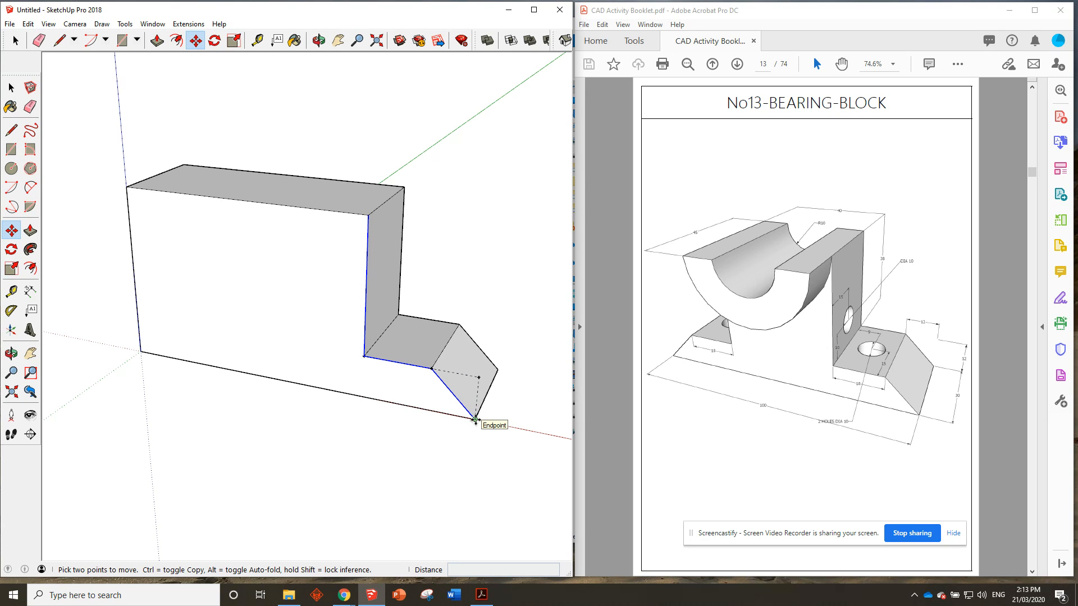
click(474, 419)
click(471, 427)
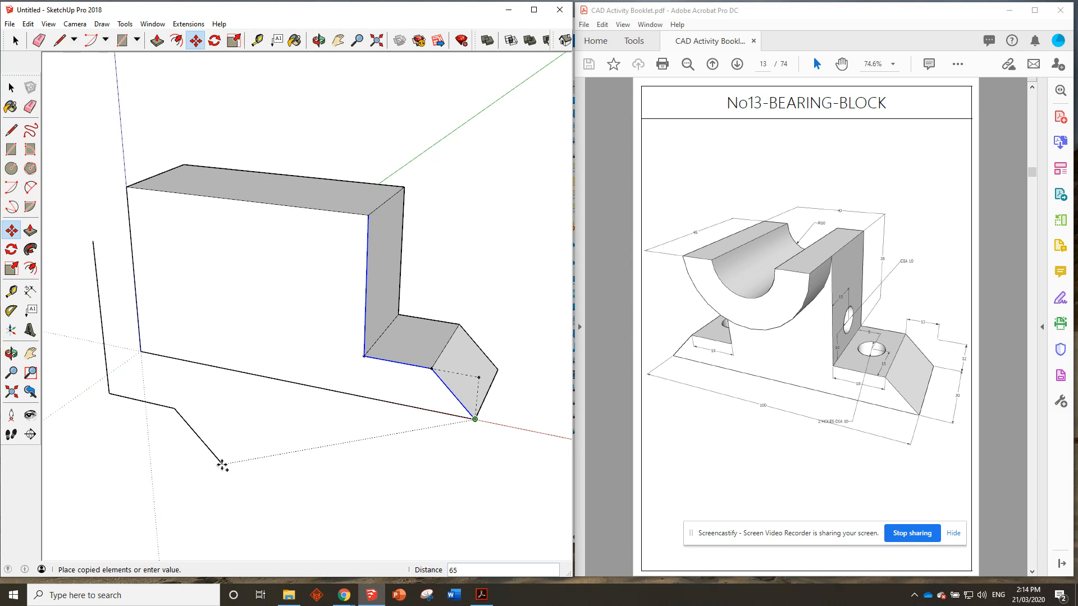
click(222, 464)
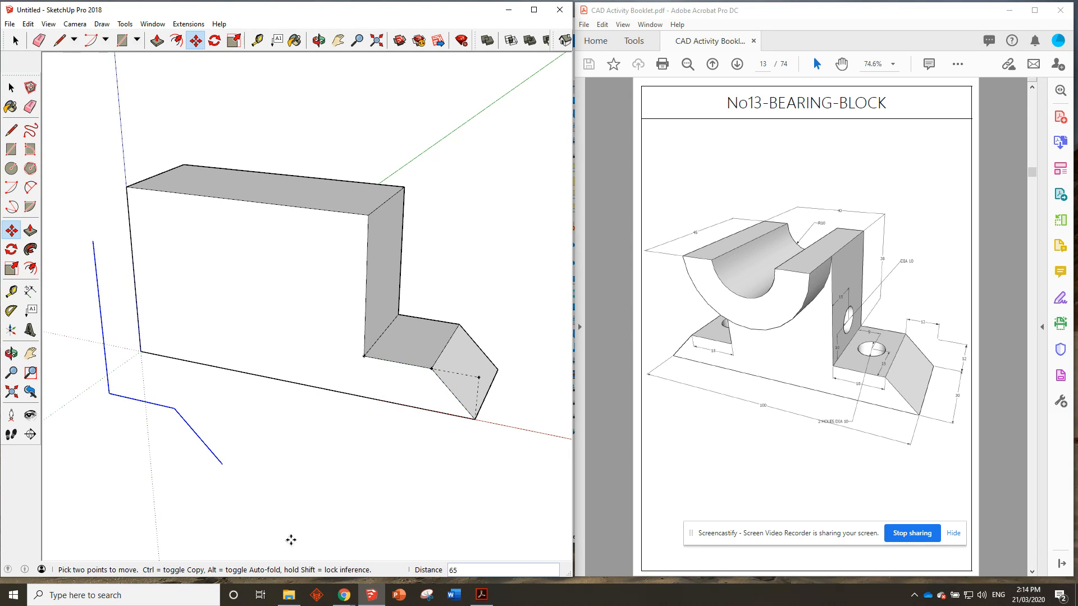
Flip the copied profile along the red direction and move its sloped end onto the block's corner at the origin.
middle_drag(230, 394, 235, 371)
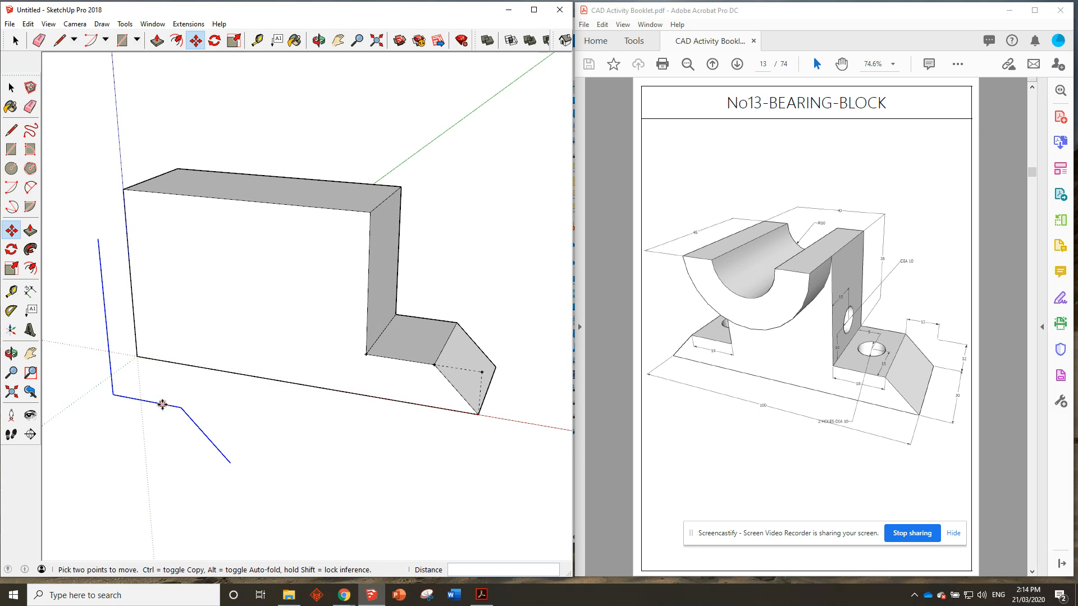
right_click(181, 408)
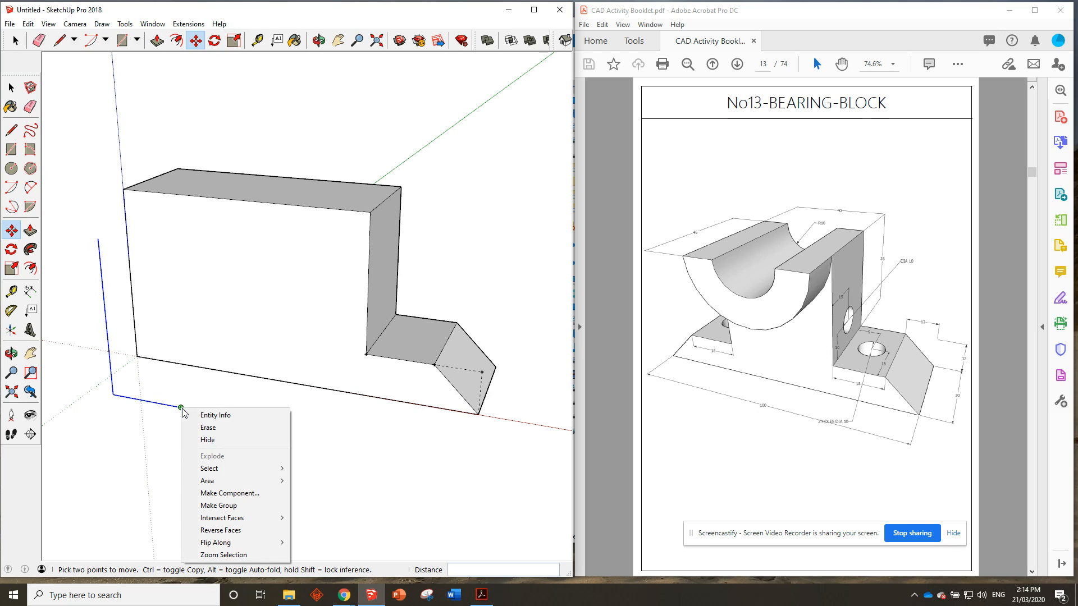
mouse_move(234, 544)
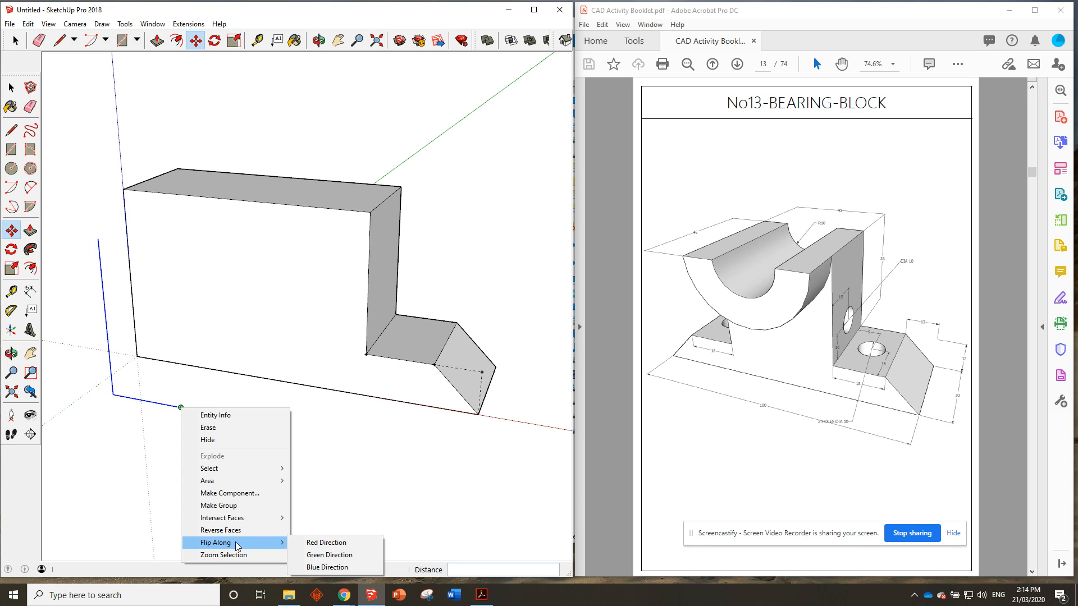
click(303, 543)
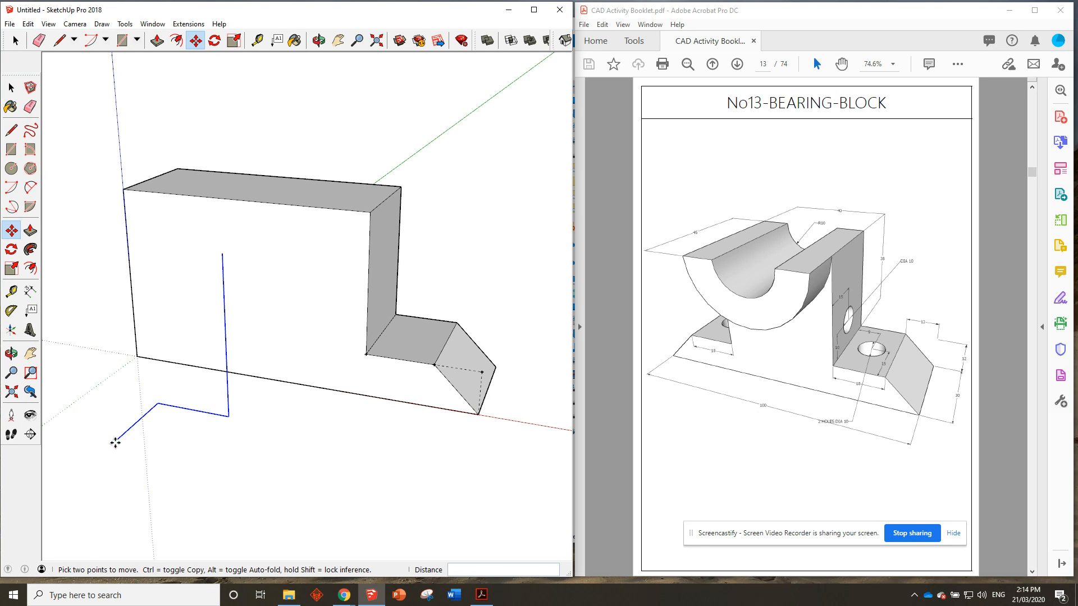
click(118, 439)
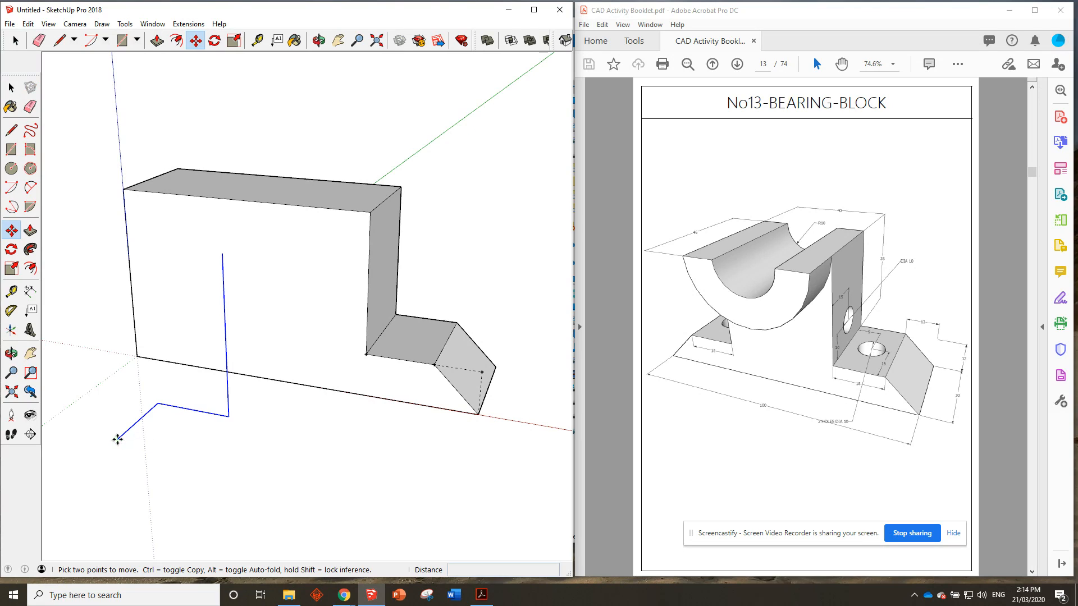
click(136, 357)
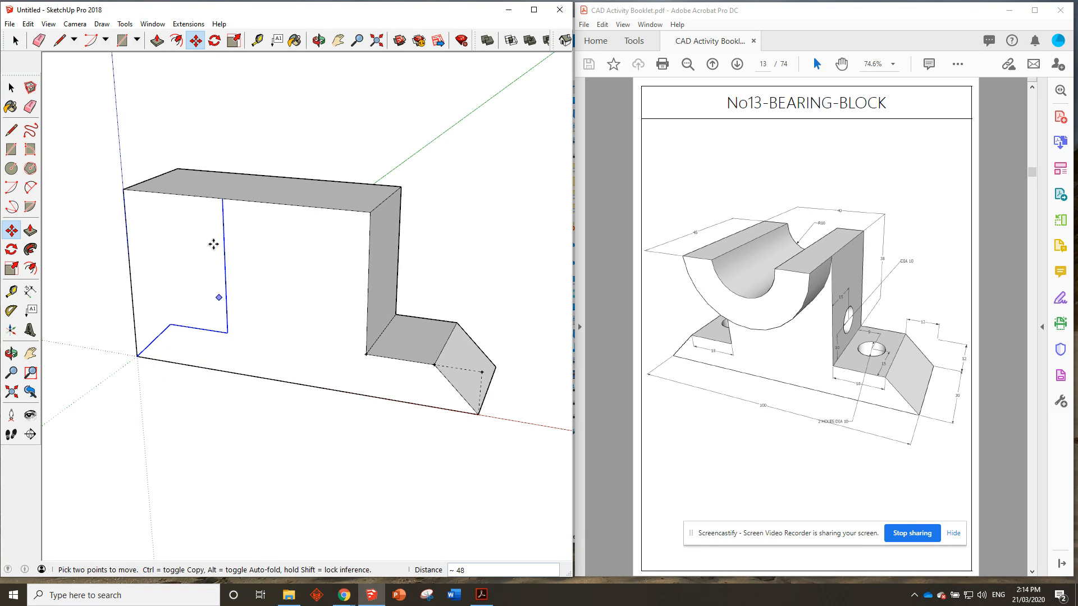
Push the mirrored corner region on the origin side back 30 through the block to cut it away.
click(157, 40)
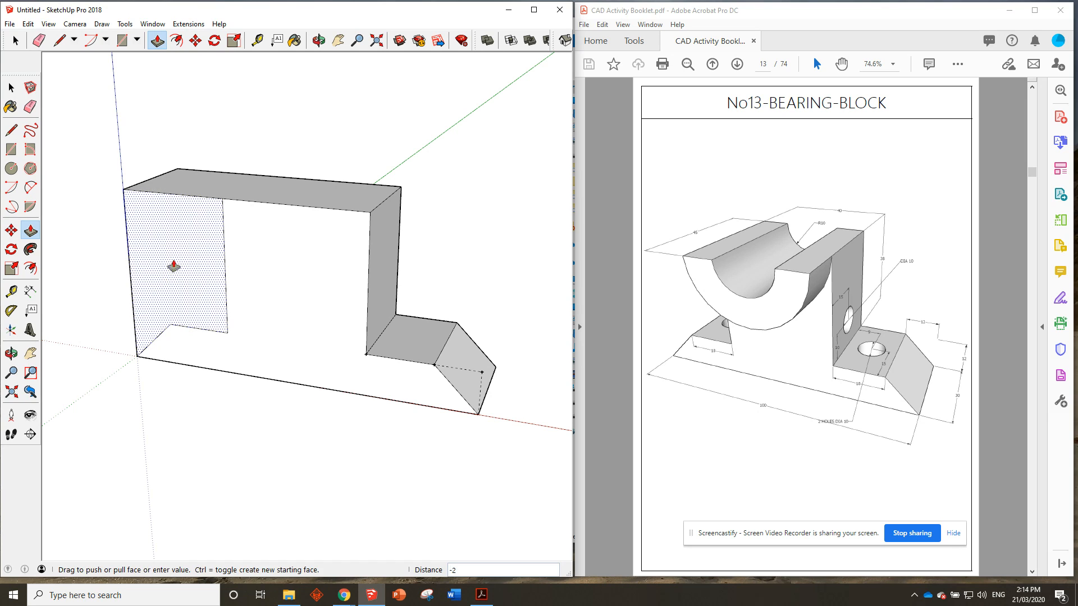
click(169, 275)
click(187, 176)
key(o)
drag(436, 272, 457, 241)
key(p)
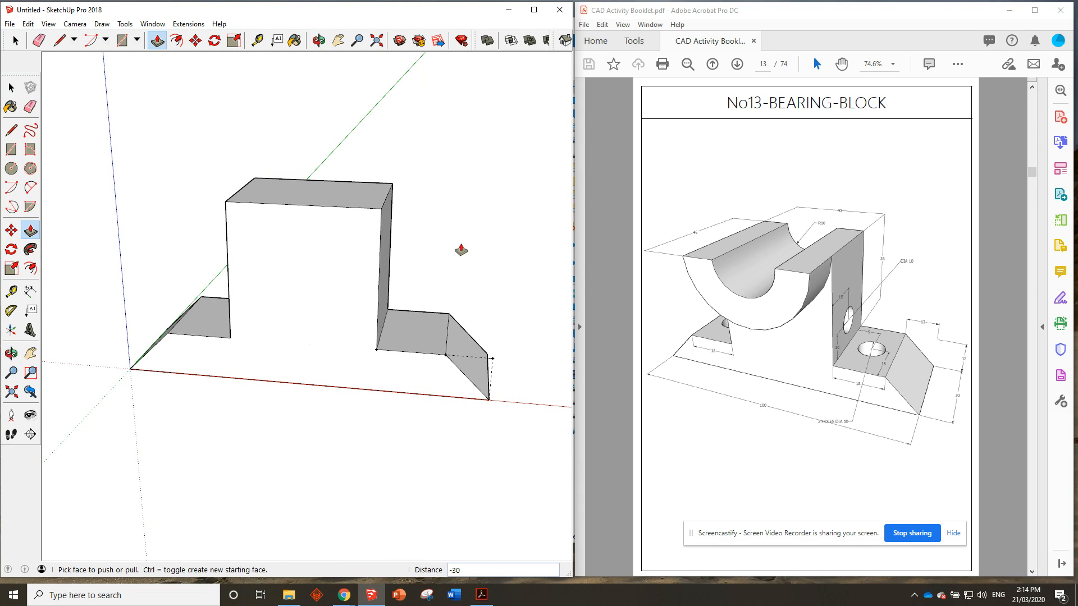
Mark a guide point 20 along the top front edge of the raised block, measured from its end corner.
middle_drag(457, 260, 312, 269)
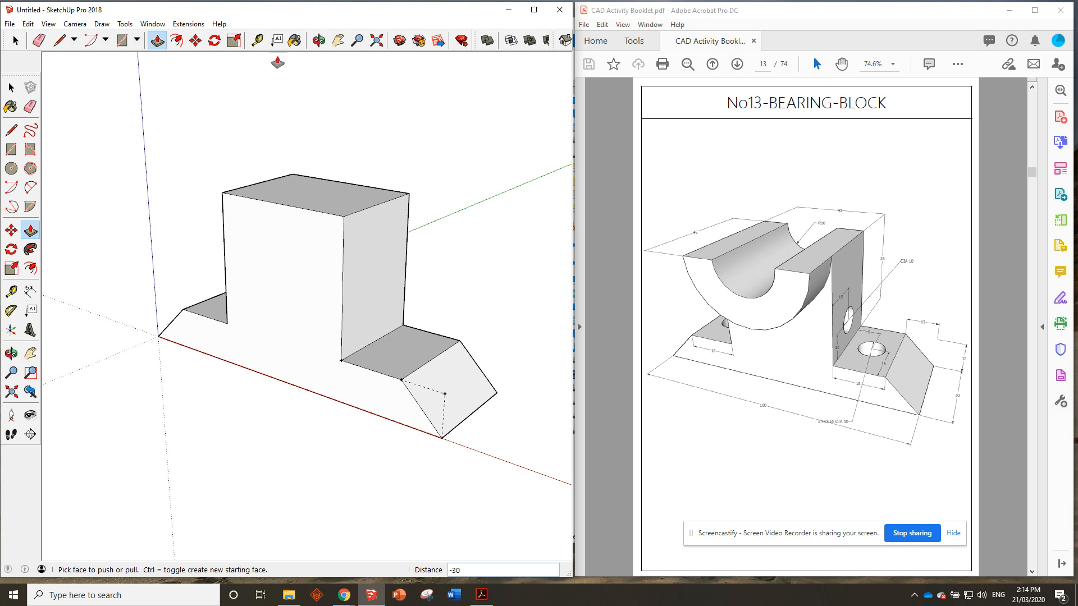
key(t)
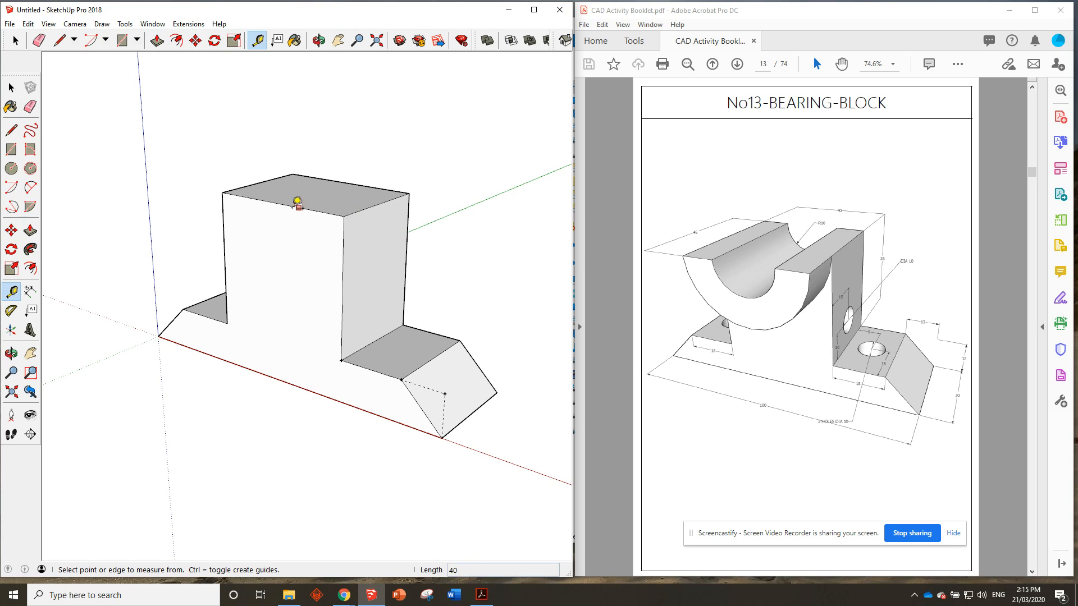
click(343, 216)
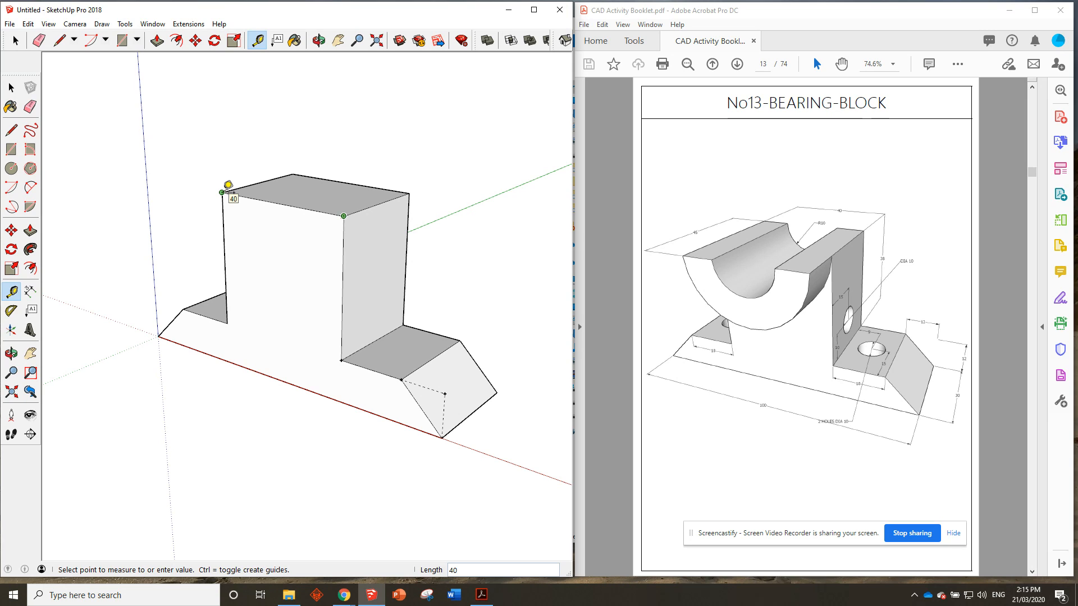
text(20)
key(Return)
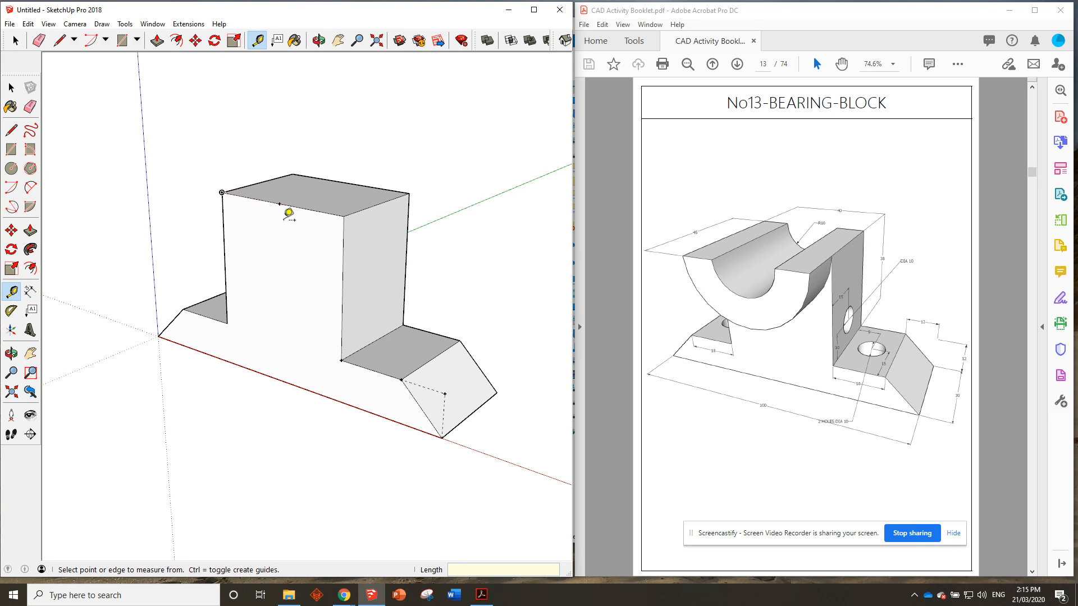
Draw a 180° arc on the raised block's front face, centred on the guide point and spanning both top front corners.
middle_drag(266, 184, 356, 213)
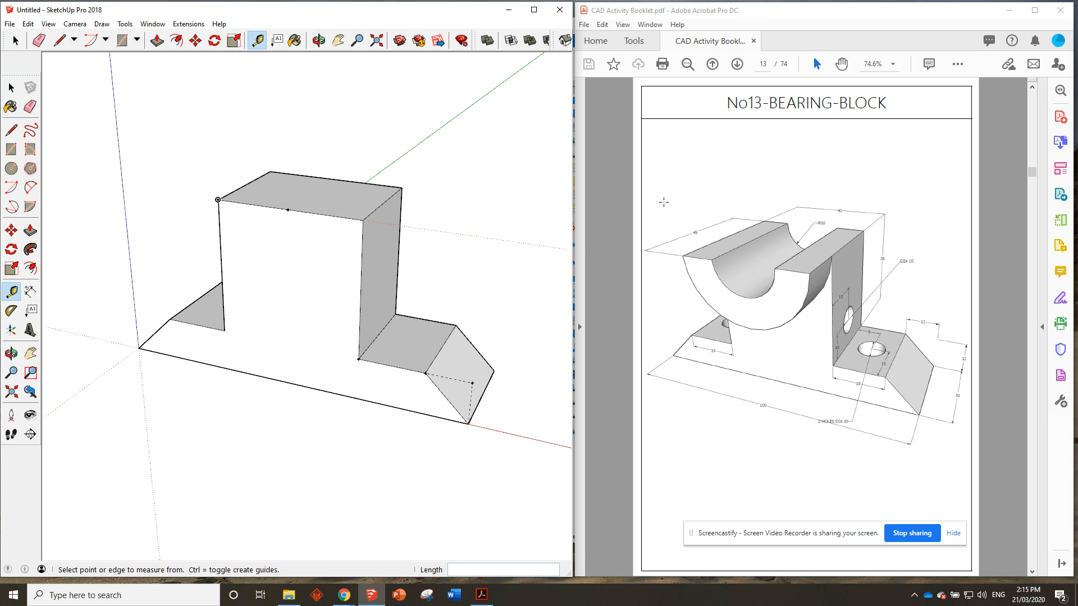
click(91, 41)
click(287, 209)
click(219, 199)
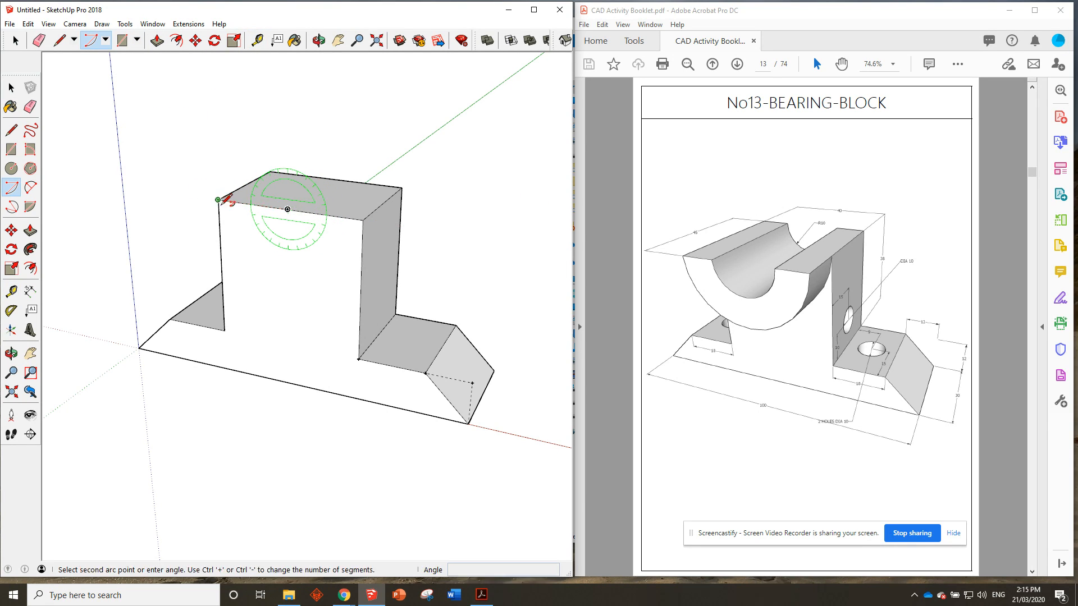
click(363, 219)
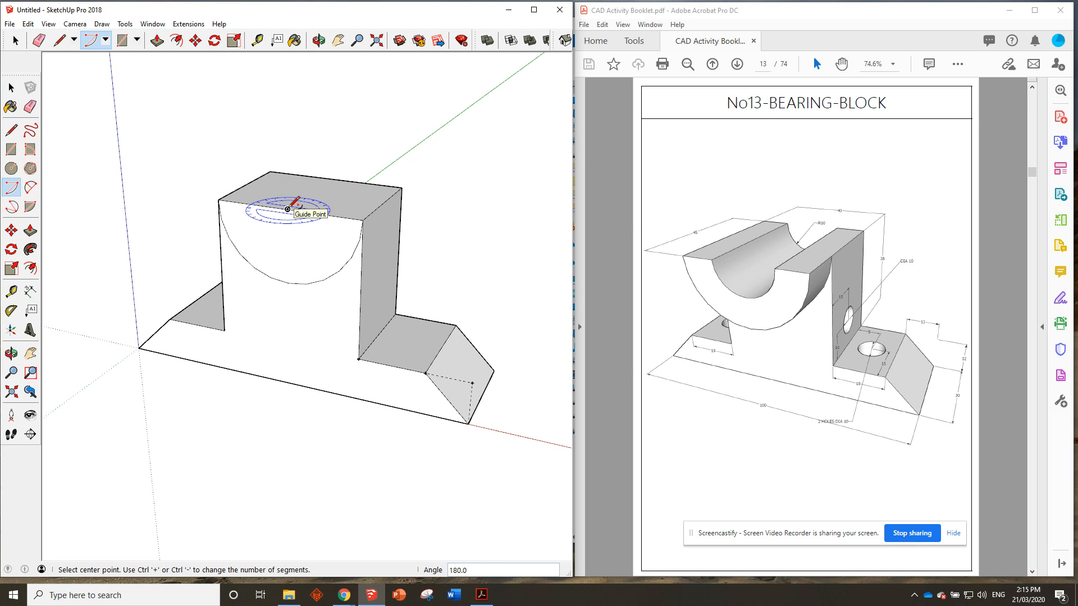
Draw a concentric half-circle arc of radius 10 from the same guide point on the block's front face.
key(Left)
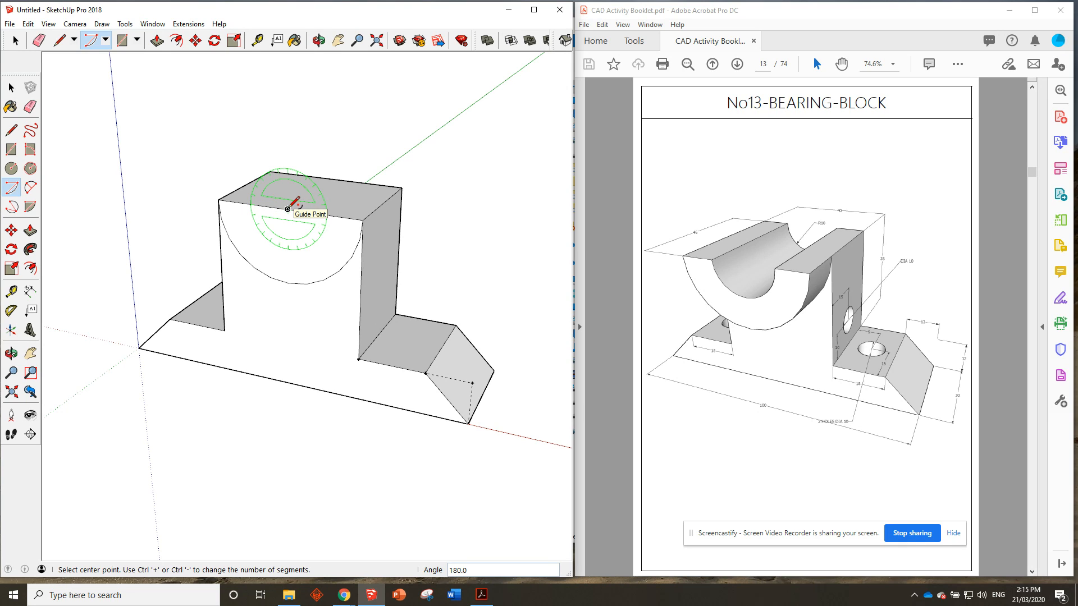
click(287, 209)
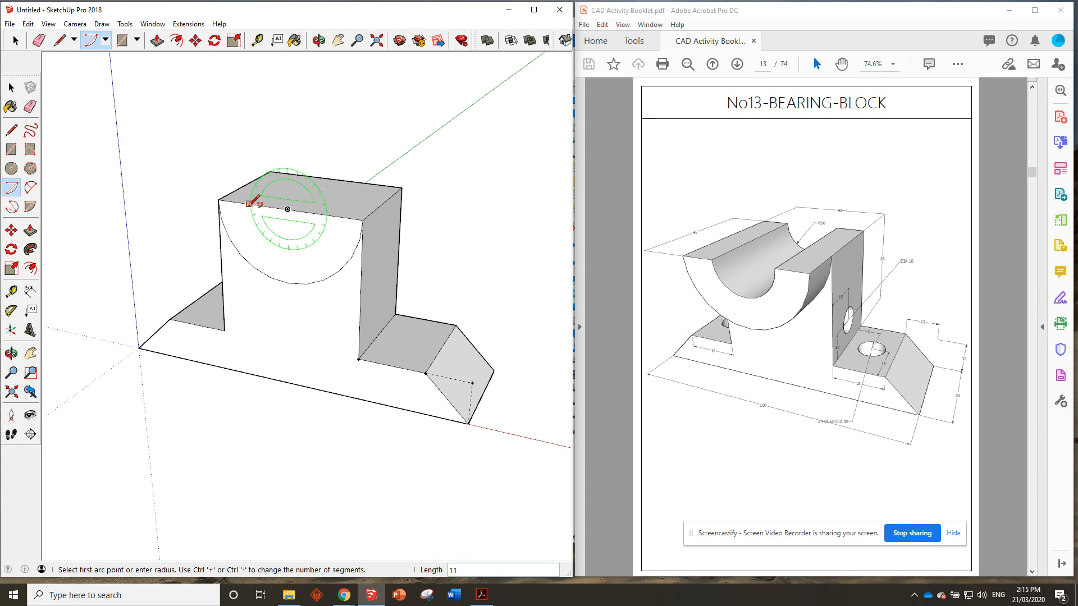
click(250, 205)
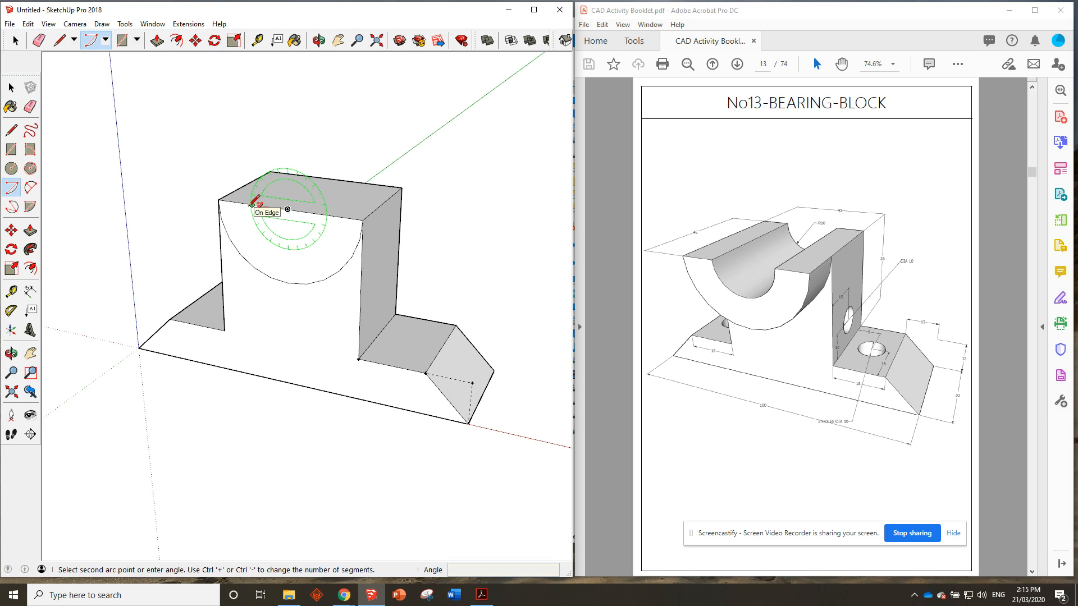
click(330, 214)
Push the inner half-circle back 30 through the block and pull the surrounding half-ring face forward 15.
click(157, 40)
drag(285, 224, 337, 194)
click(356, 180)
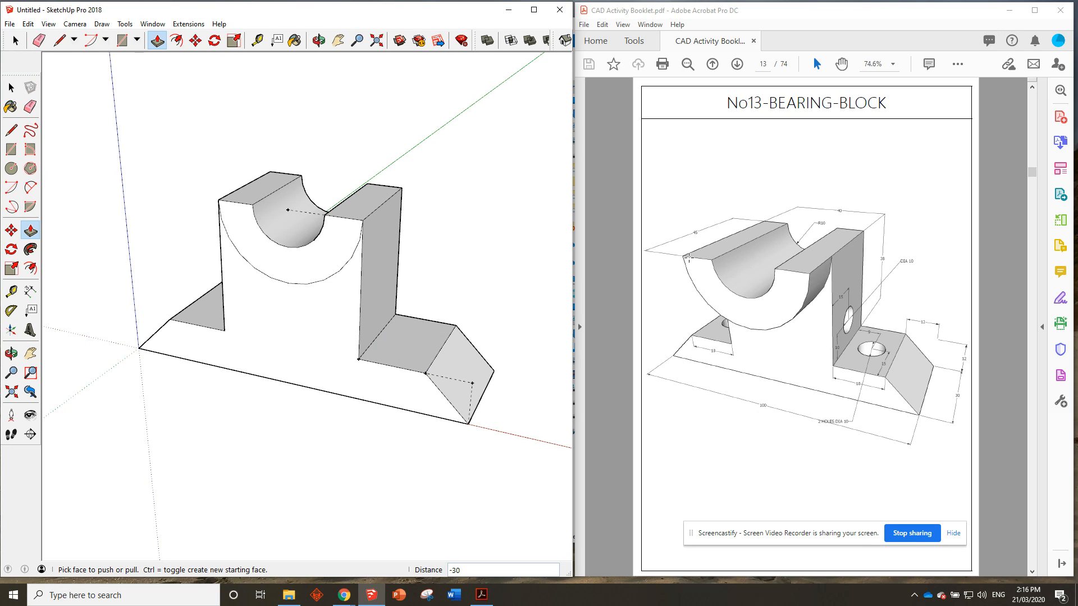
click(338, 241)
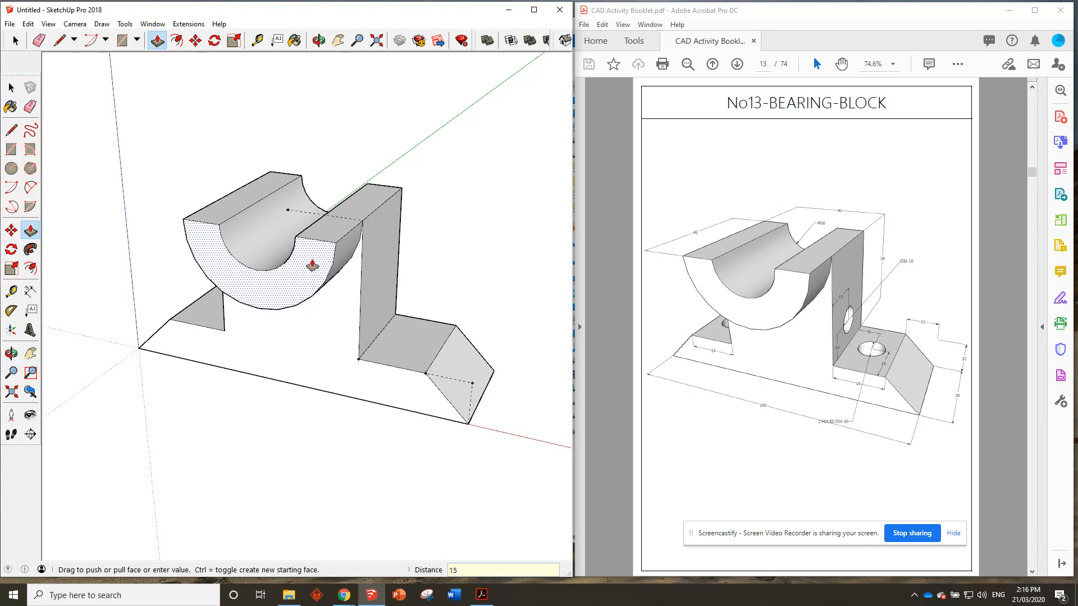
click(312, 265)
Mark guide points 9 along the front edge of the ledge away from the origin and 15 inward from there, following the booklet drawing.
middle_drag(335, 219, 388, 264)
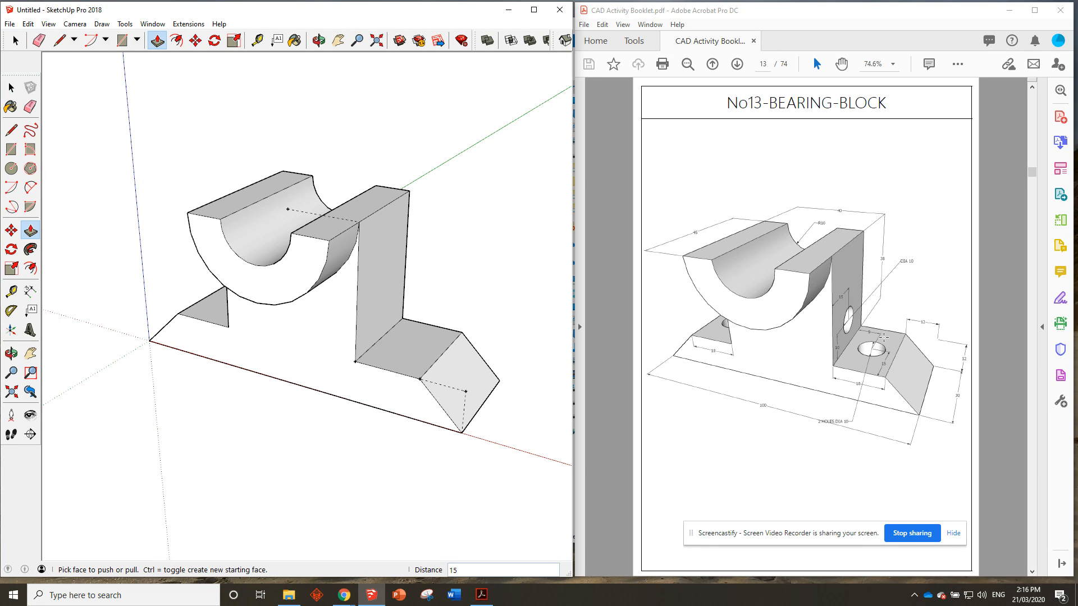
click(841, 42)
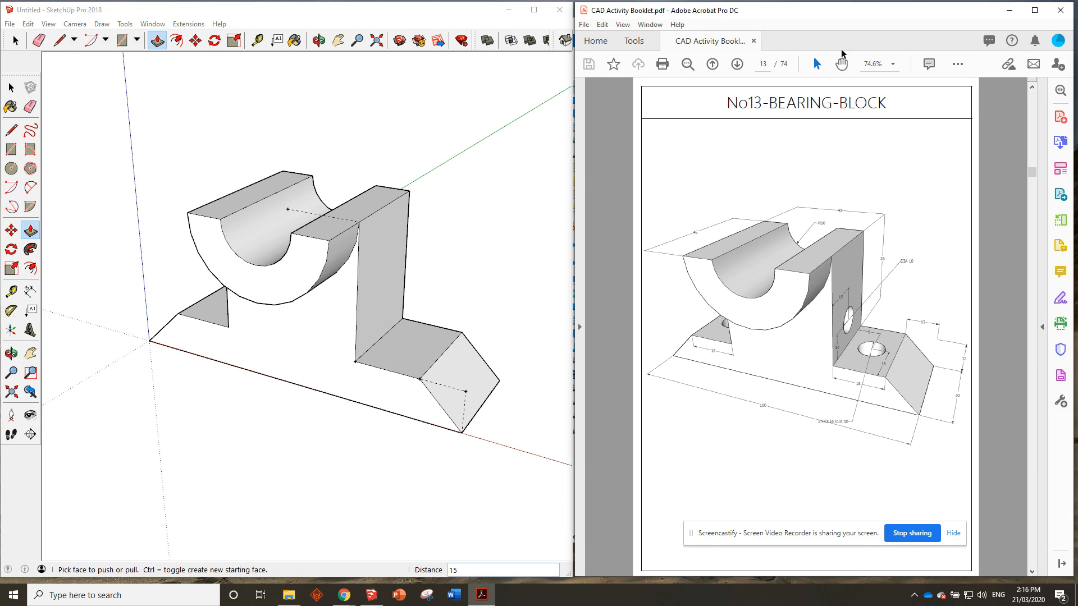
ctrl+scroll(880, 332, up, 2)
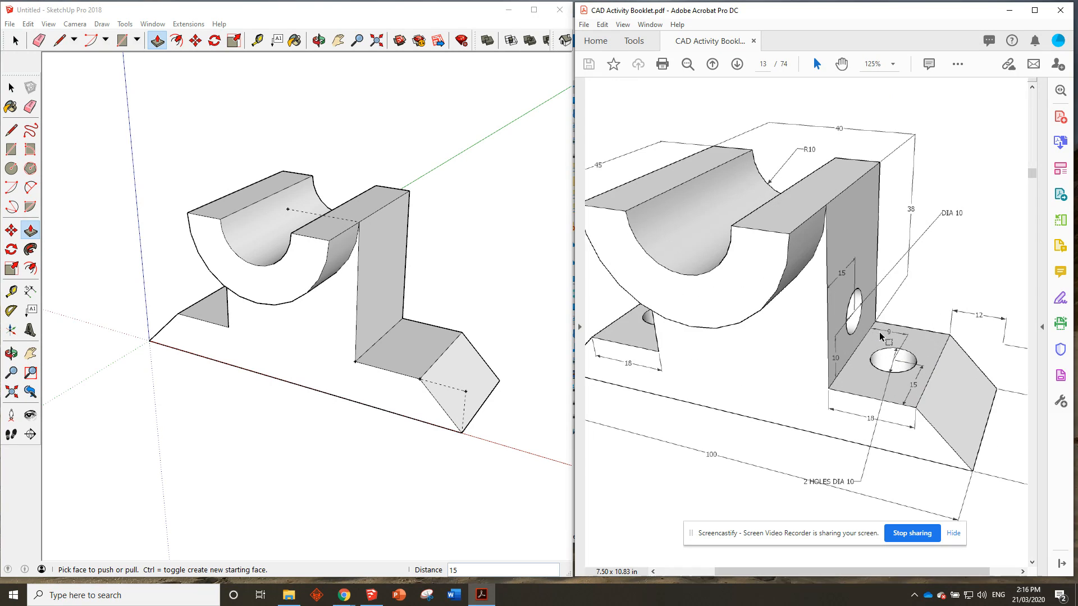
ctrl+scroll(915, 336, up, 1)
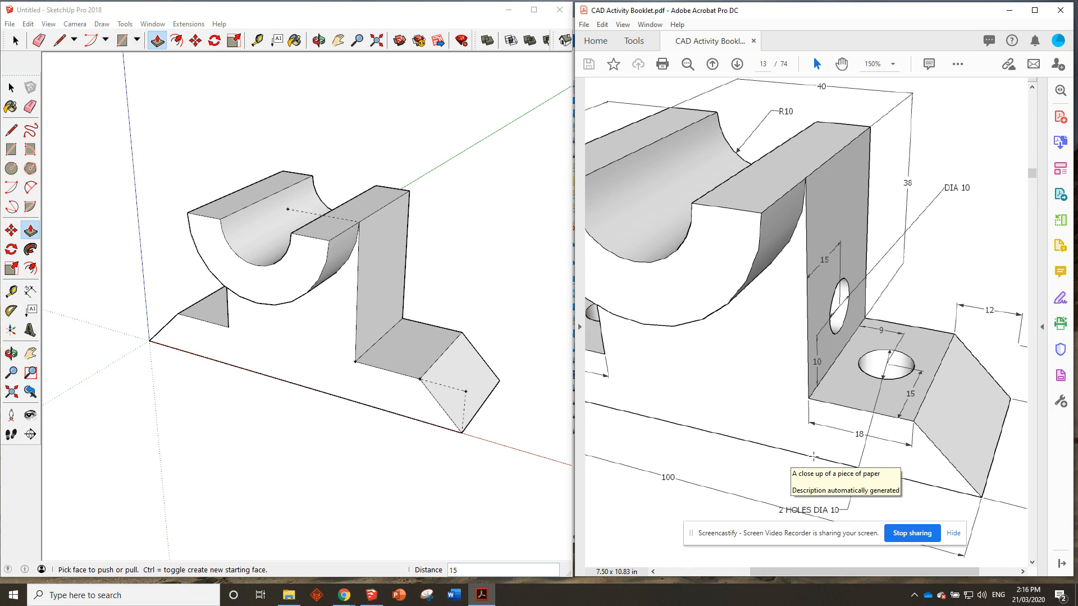
click(257, 40)
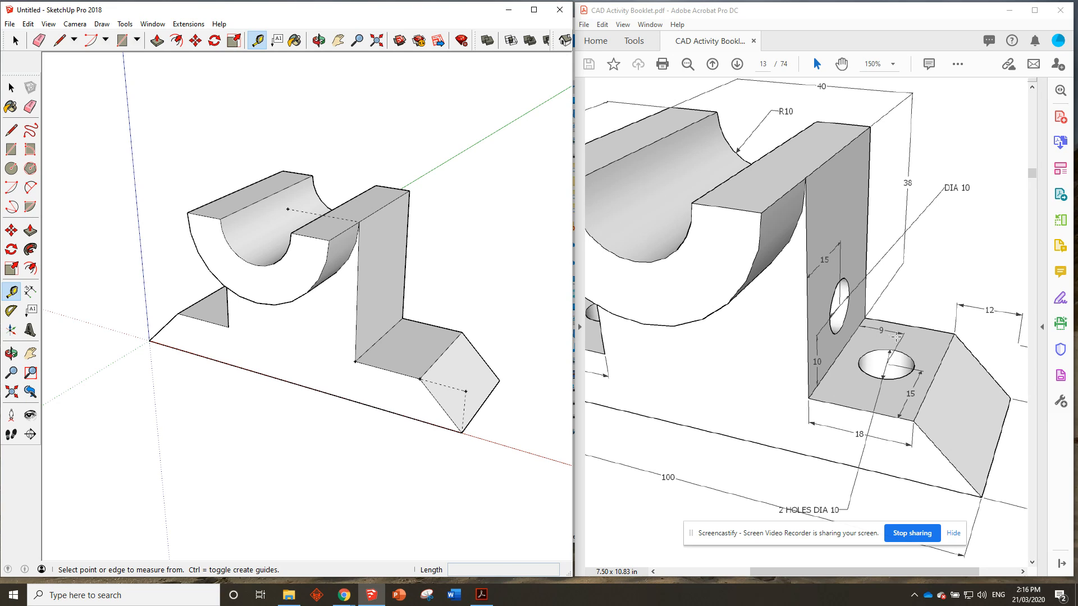
click(355, 361)
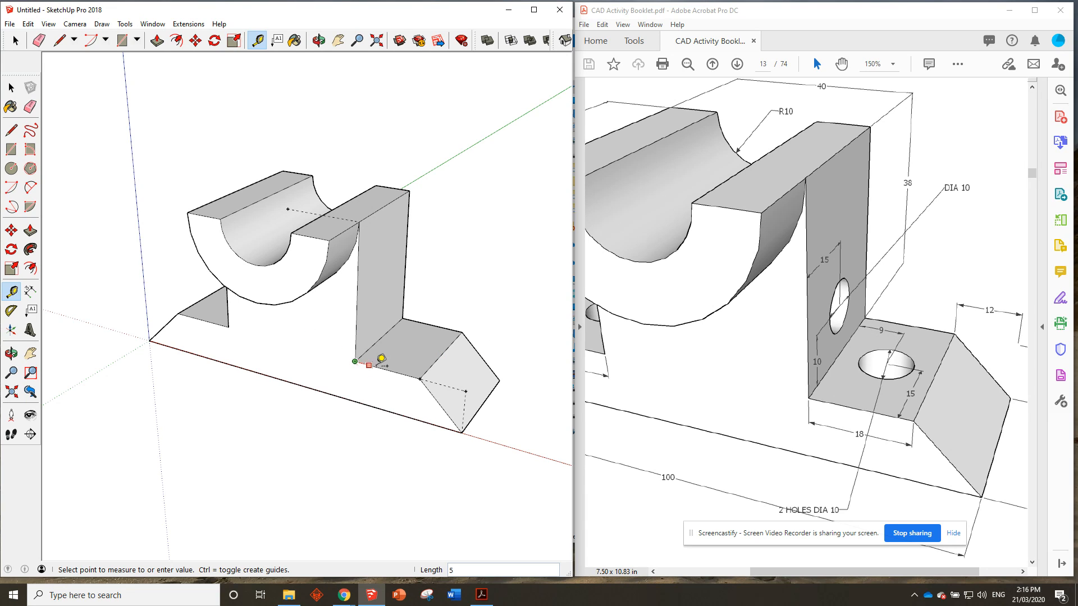
click(382, 359)
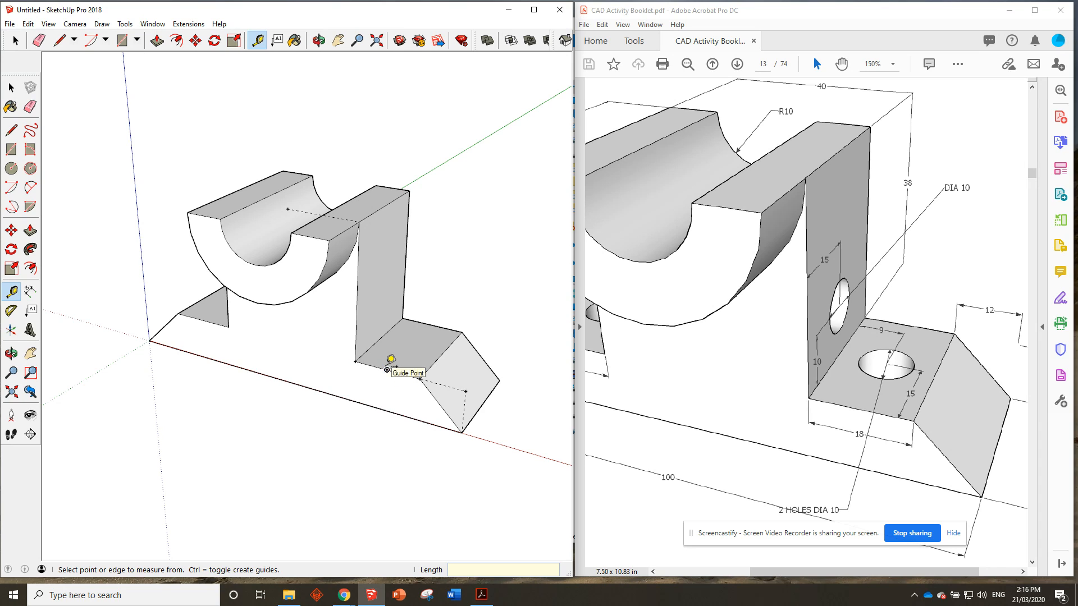
click(386, 369)
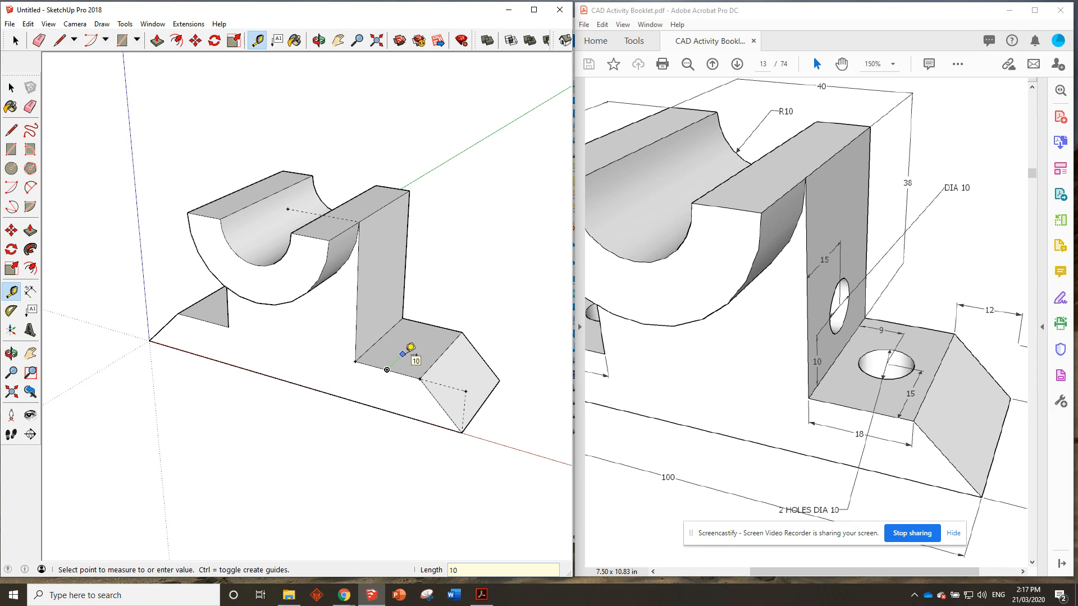
click(410, 347)
Mark the matching hole centre on the origin-side ledge with guide points 9 along its front edge and 15 inward.
mouse_move(313, 236)
middle_down()
mouse_move(501, 306)
mouse_move(194, 364)
mouse_move(251, 344)
middle_up()
click(218, 366)
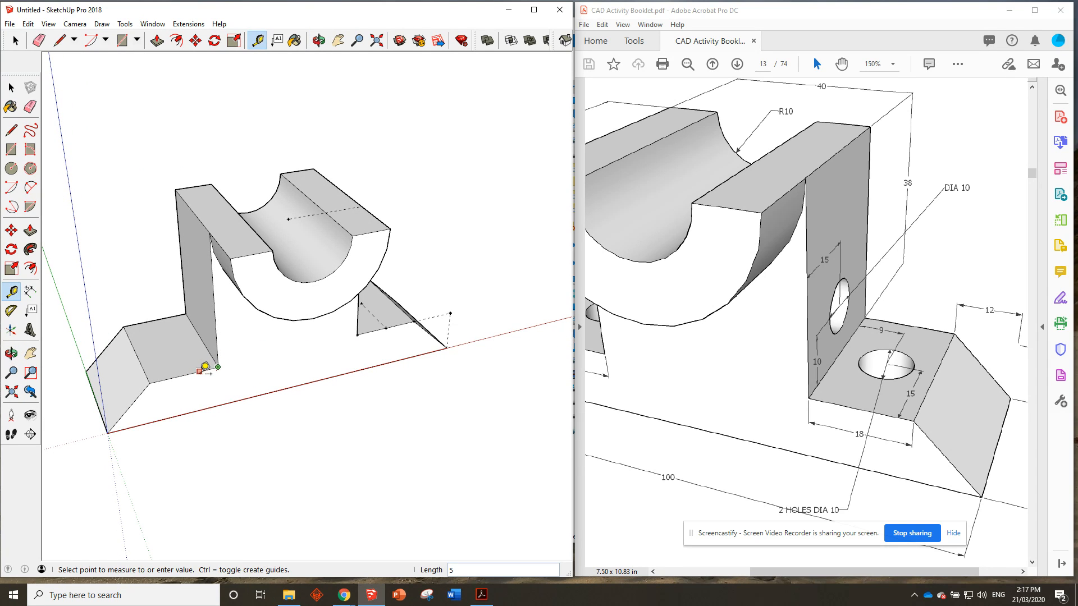
click(204, 365)
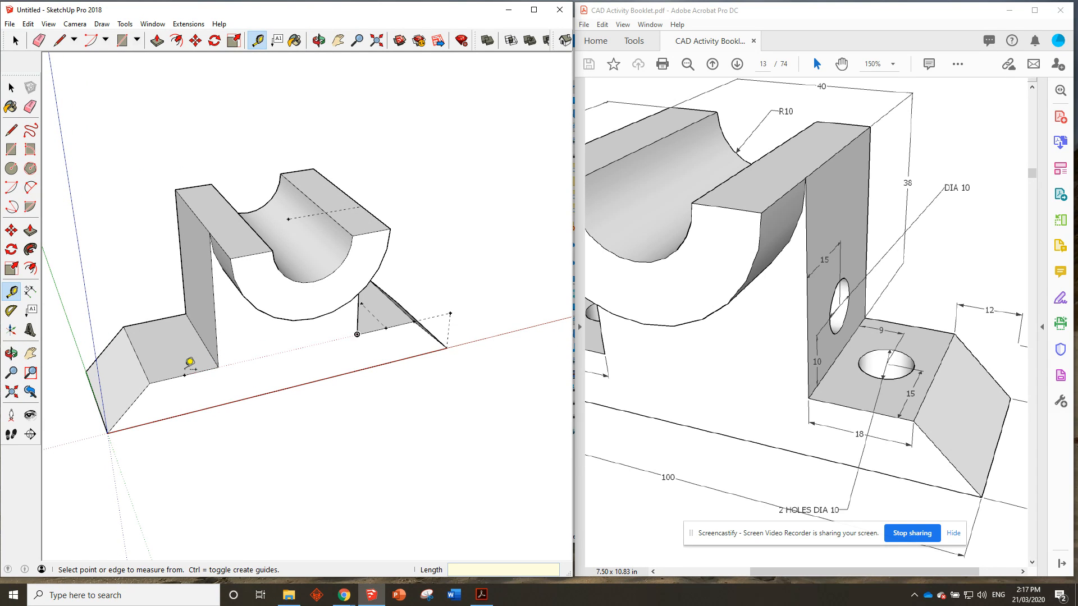
click(184, 374)
click(169, 346)
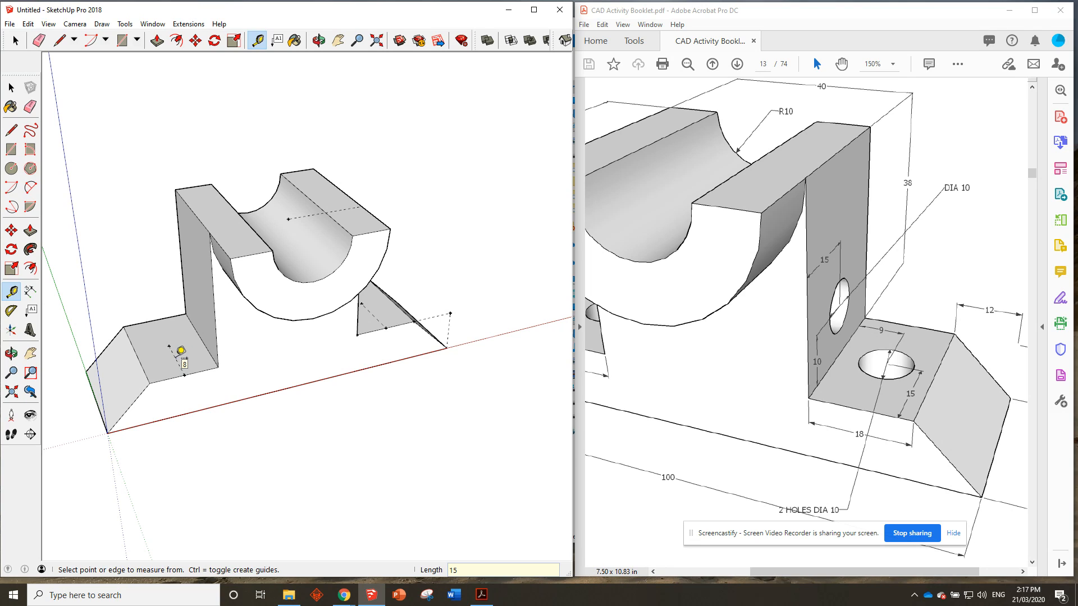
Try a circle of radius 10 at the hole centre on the origin-side ledge and undo it.
click(136, 43)
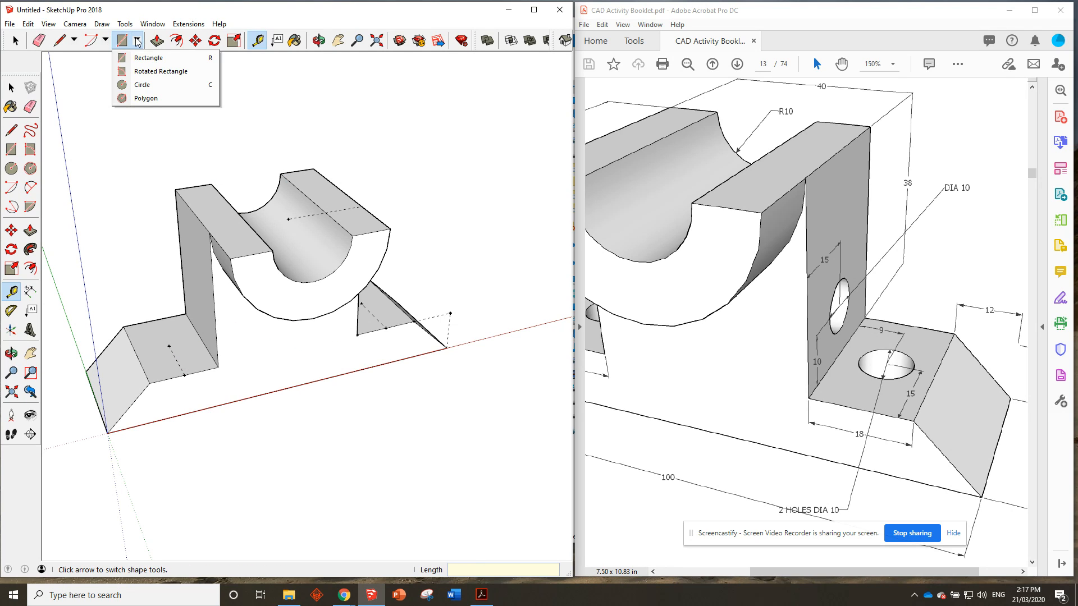
click(141, 88)
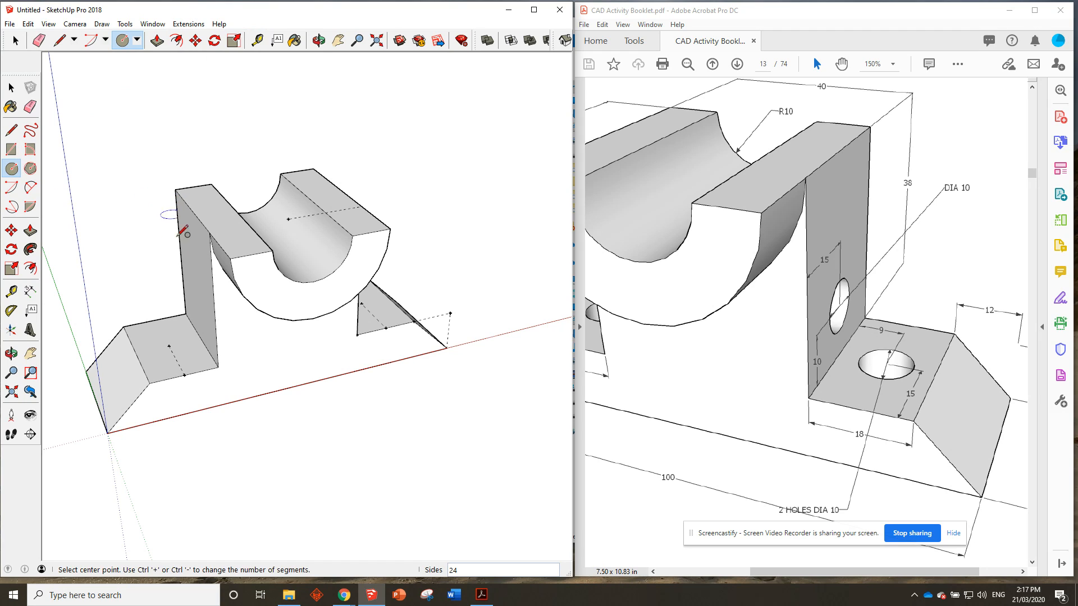
click(169, 346)
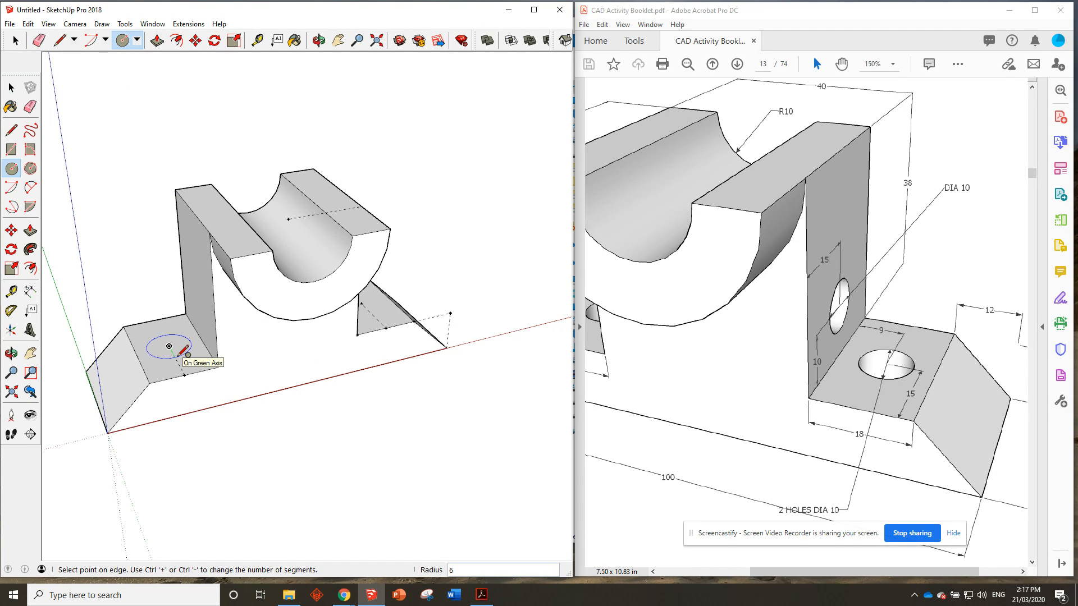
text(10)
key(Return)
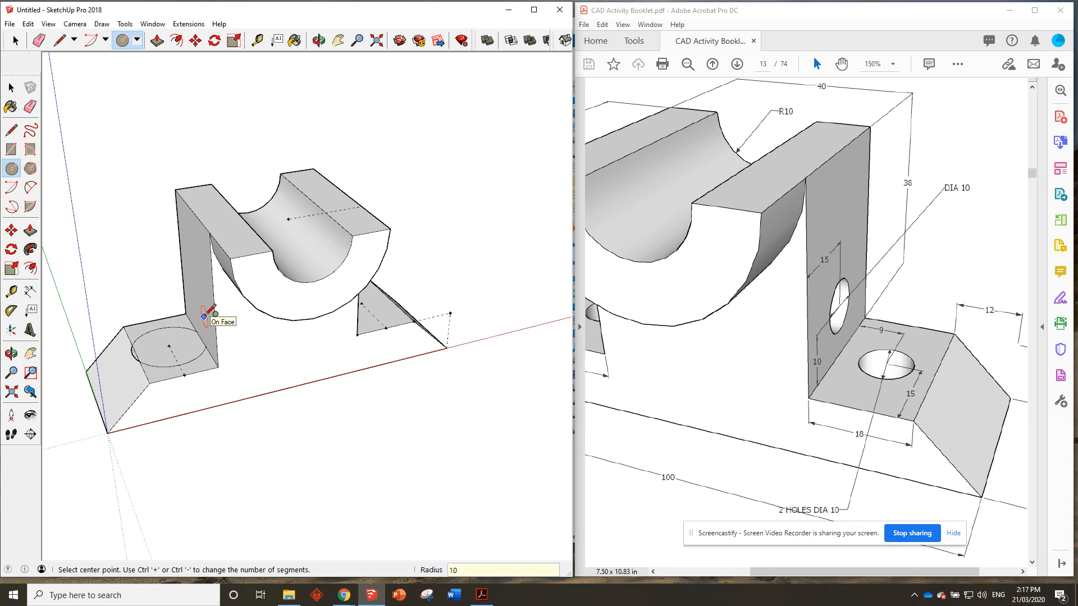
key(ctrl+z)
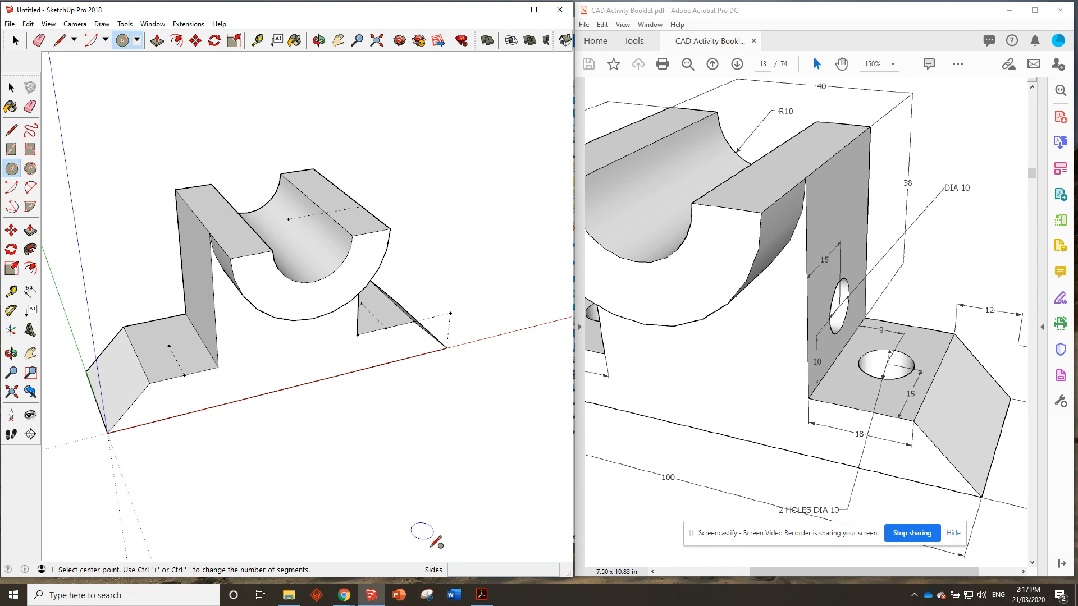
Draw a circle of radius 5 centred on the inner guide point of each ledge.
click(169, 346)
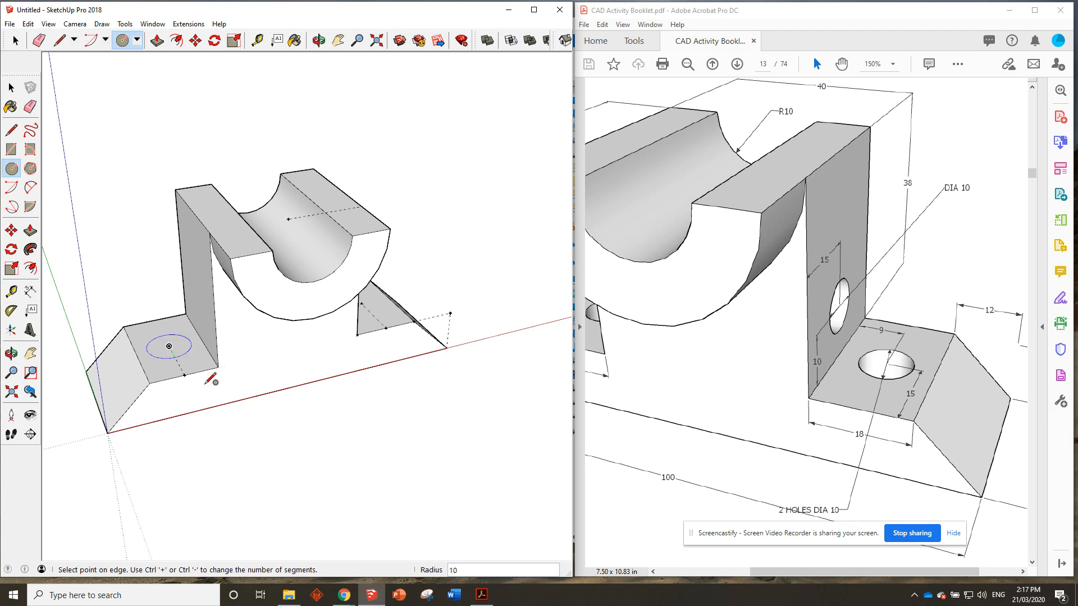
click(170, 346)
middle_drag(433, 360, 412, 336)
click(409, 338)
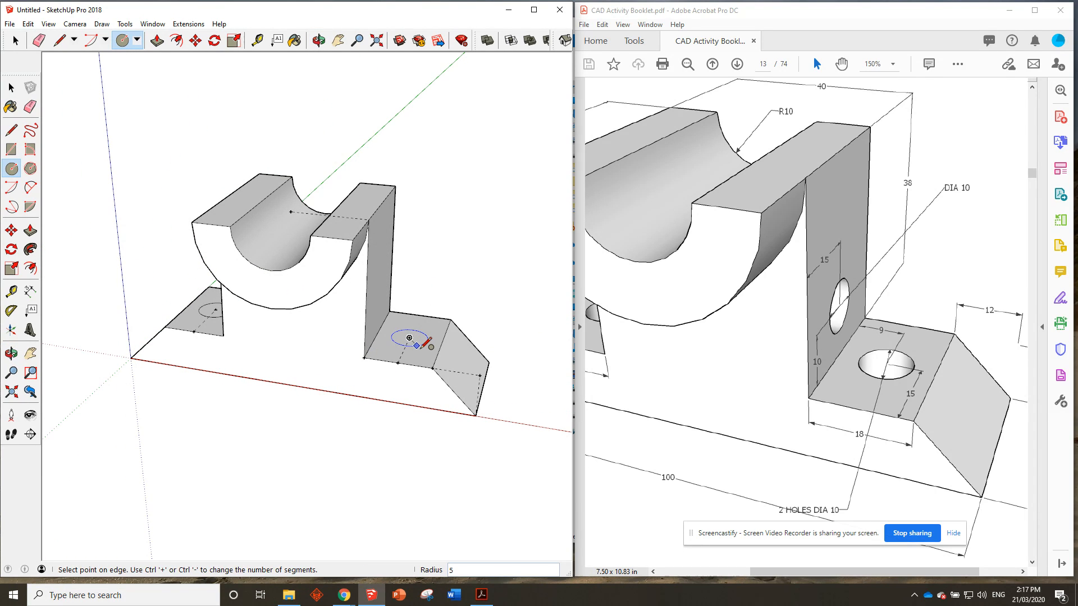
text(5)
key(Return)
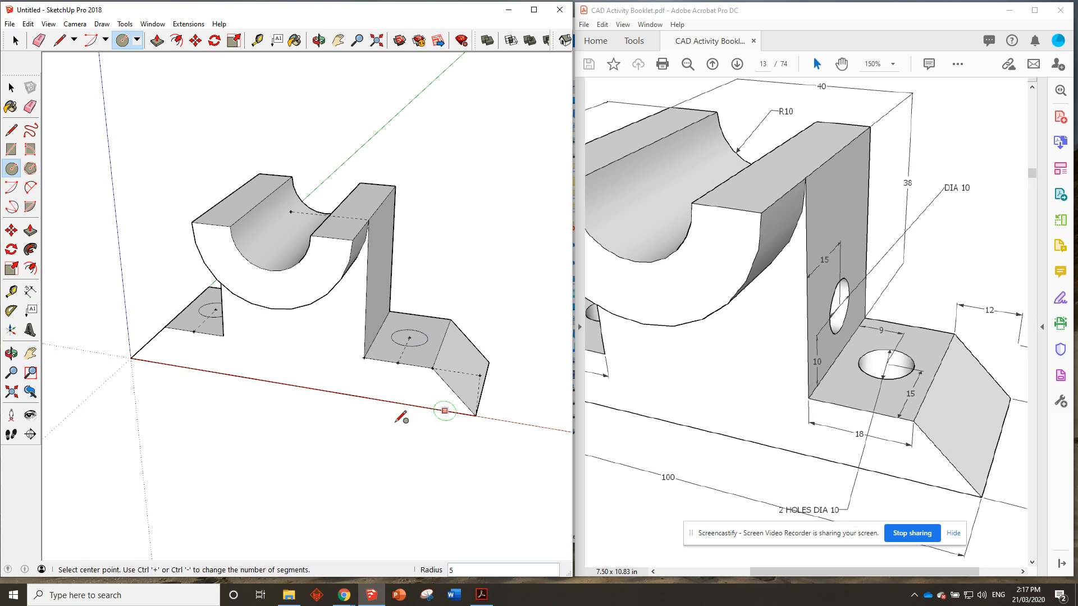
Push both ledge circles down through the base to cut the two vertical holes.
click(157, 40)
click(409, 341)
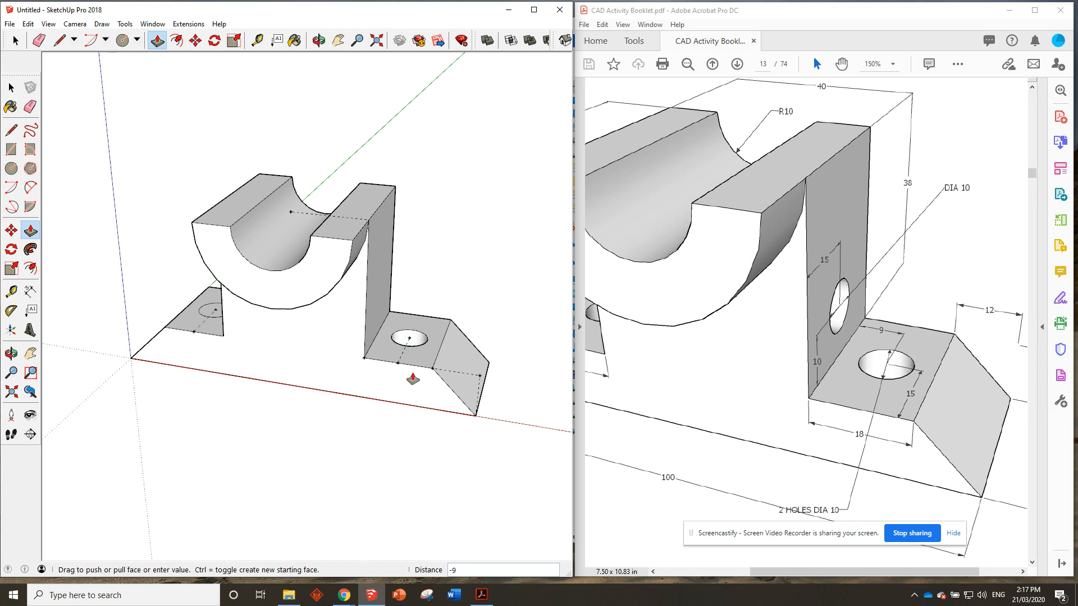
click(440, 413)
double_click(214, 310)
Mark guide points 15 along the lower edge of the upright's outer side face away from the origin and 10 straight above that point.
mouse_move(213, 310)
middle_down()
mouse_move(288, 356)
mouse_move(352, 293)
mouse_move(316, 116)
mouse_move(356, 306)
mouse_move(362, 298)
mouse_move(393, 409)
middle_up()
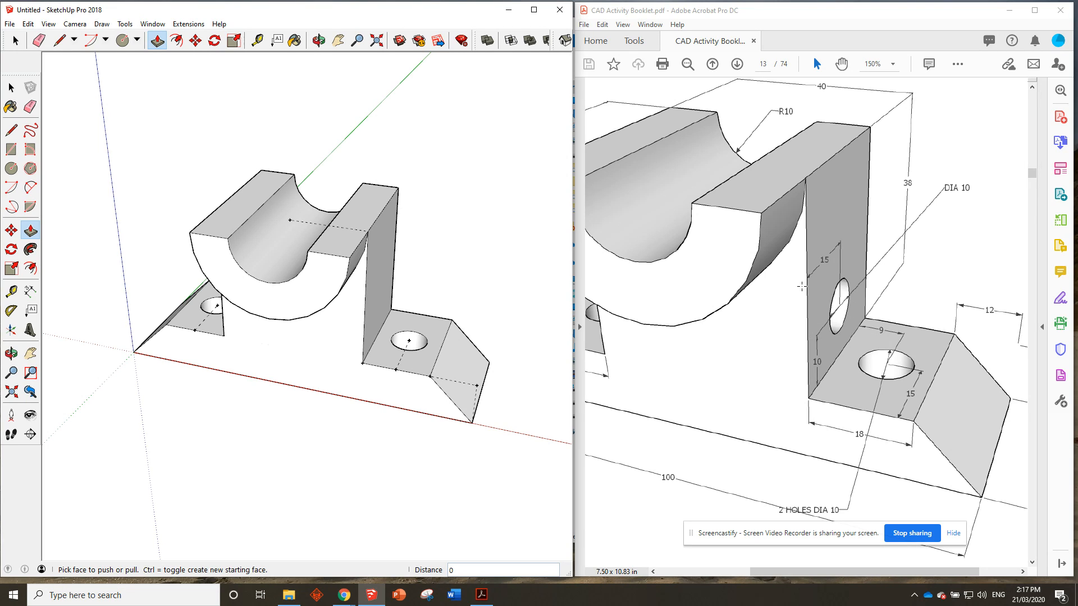
key(t)
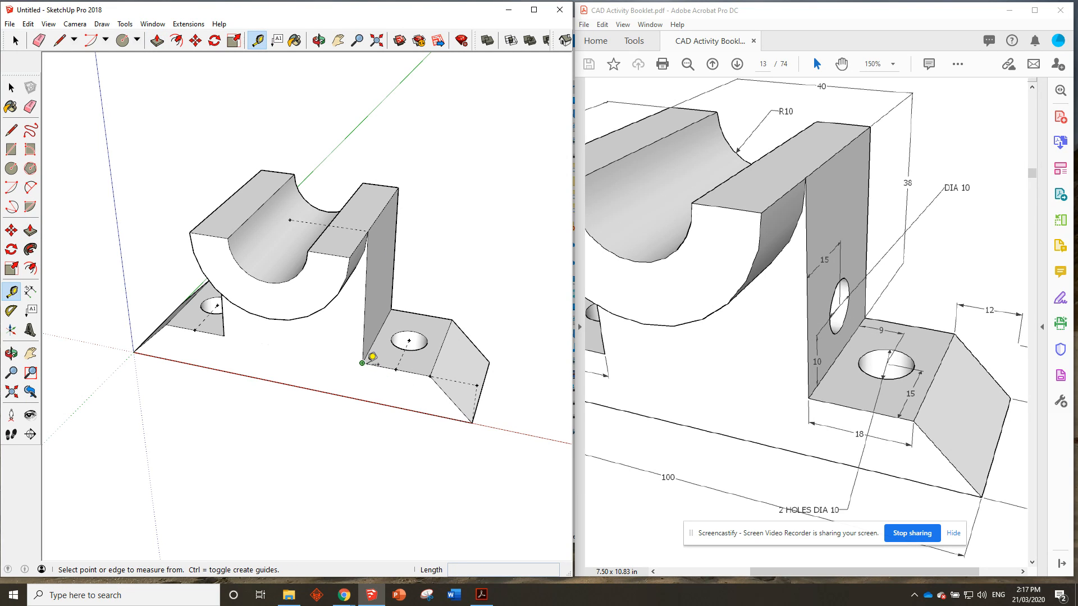
click(362, 362)
text(1)
key(Return)
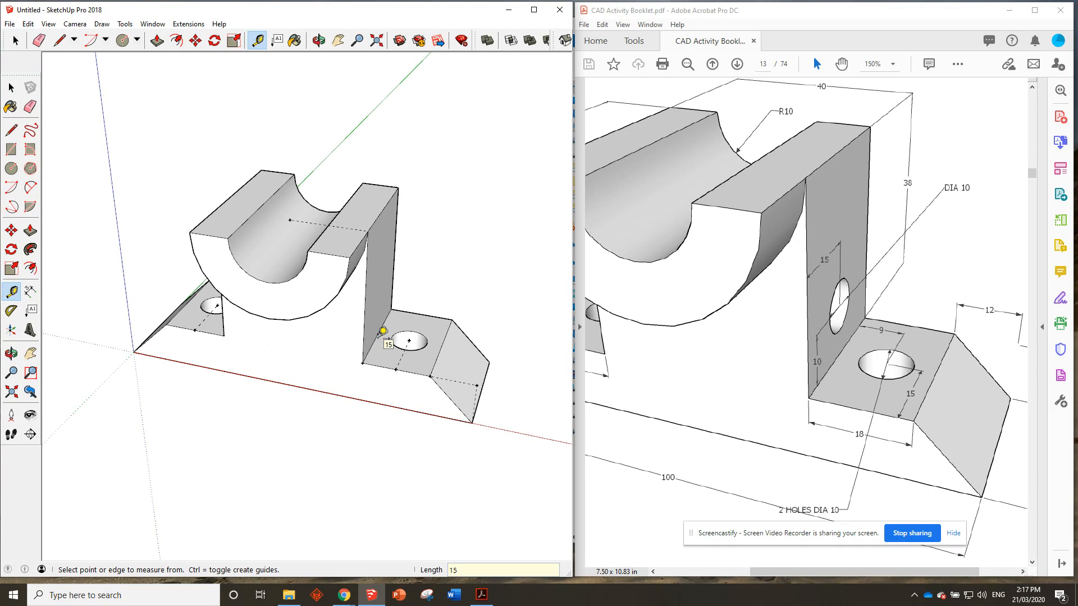
middle_drag(384, 333, 386, 333)
click(378, 341)
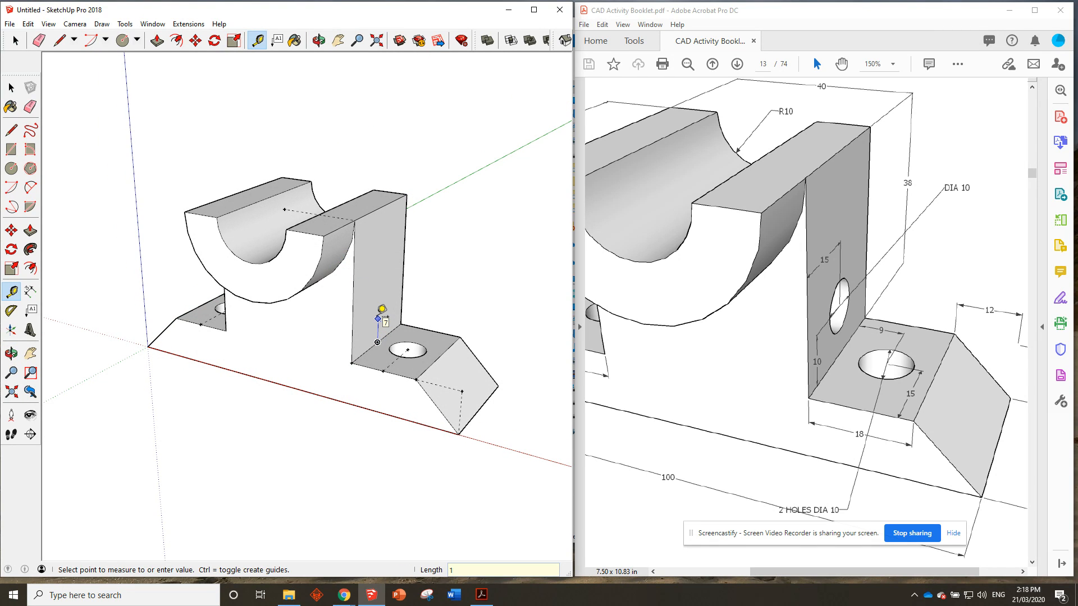
text(10)
key(Return)
Draw a circle of radius 5 centred on the raised guide point on the upright's side face.
click(122, 40)
click(379, 308)
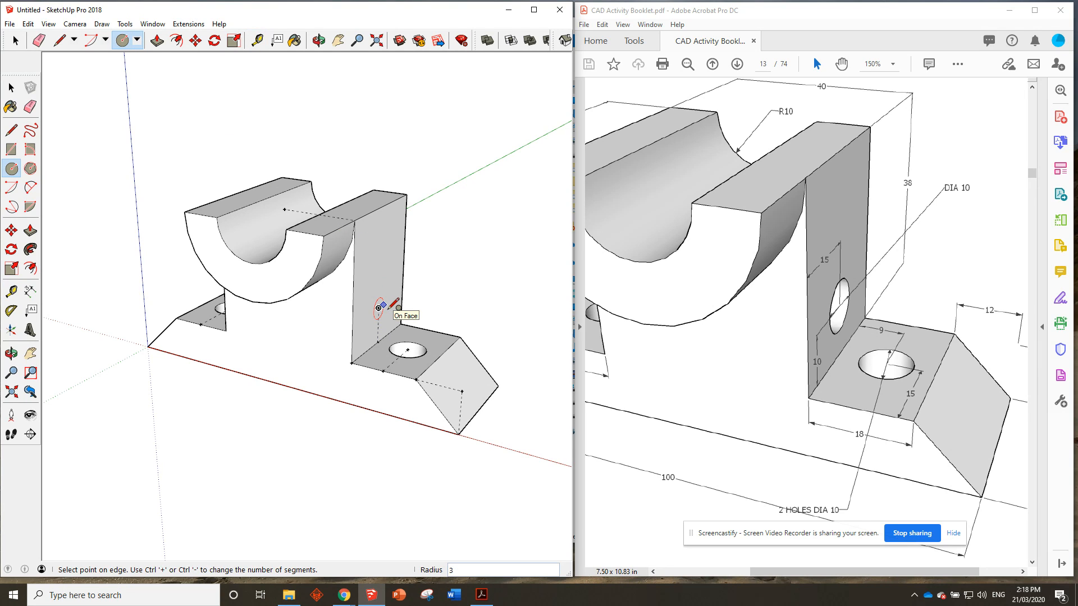
text(5)
key(Return)
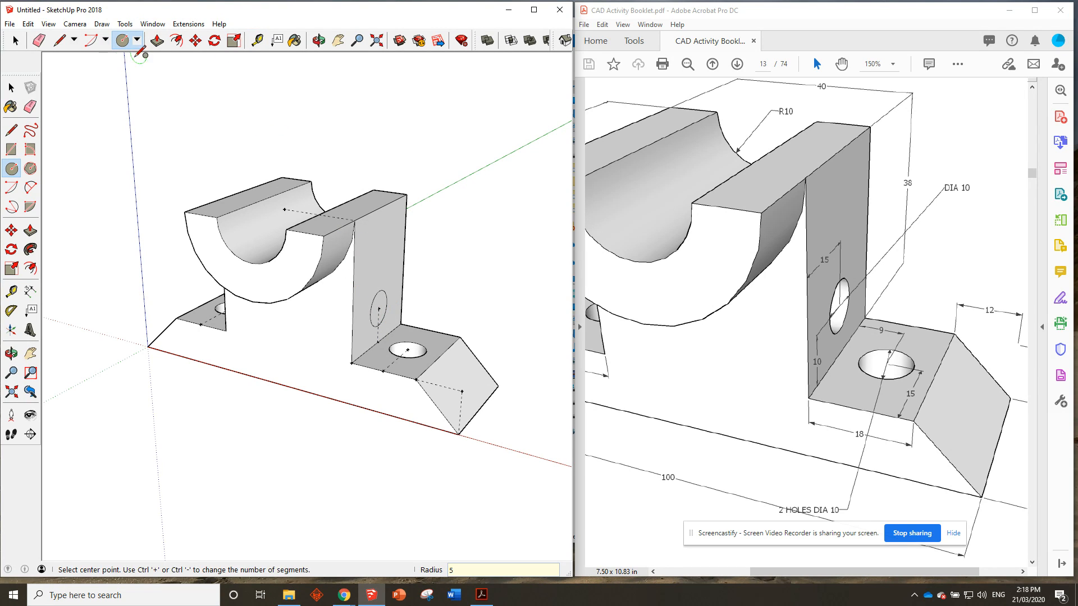
Push the circle on the upright's side face 40 inward to cut the horizontal hole through the block.
click(157, 40)
click(378, 308)
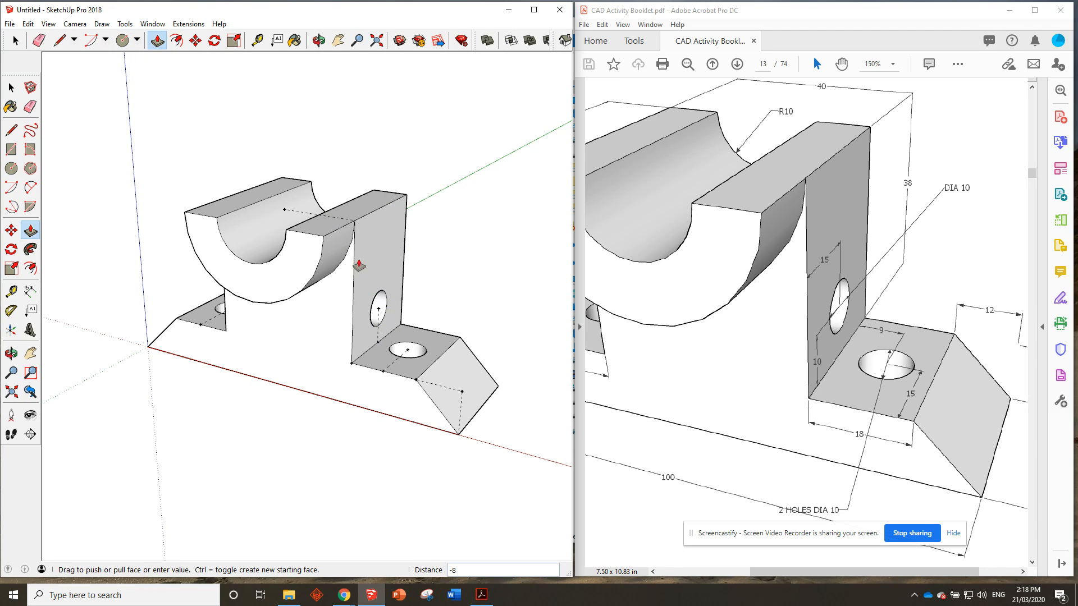
click(239, 196)
Delete all construction guides from the finished bearing block model.
mouse_move(239, 197)
middle_down()
mouse_move(241, 220)
mouse_move(195, 216)
mouse_move(435, 193)
mouse_move(419, 195)
mouse_move(494, 314)
mouse_move(230, 195)
middle_up()
ctrl+scroll(859, 234, down, 3)
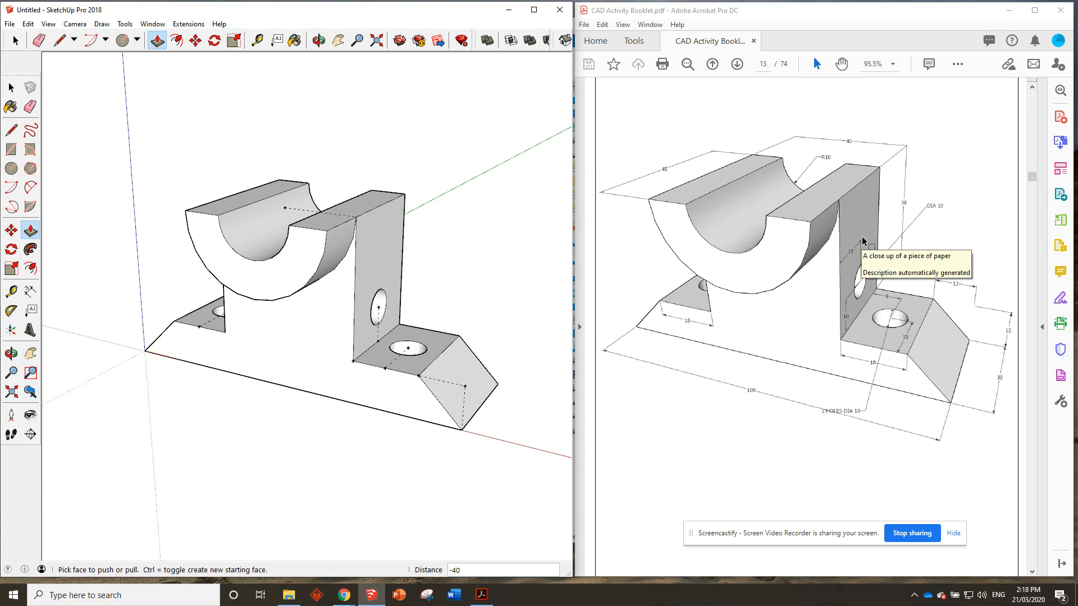
mouse_move(416, 169)
middle_down()
mouse_move(381, 198)
mouse_move(389, 211)
middle_up()
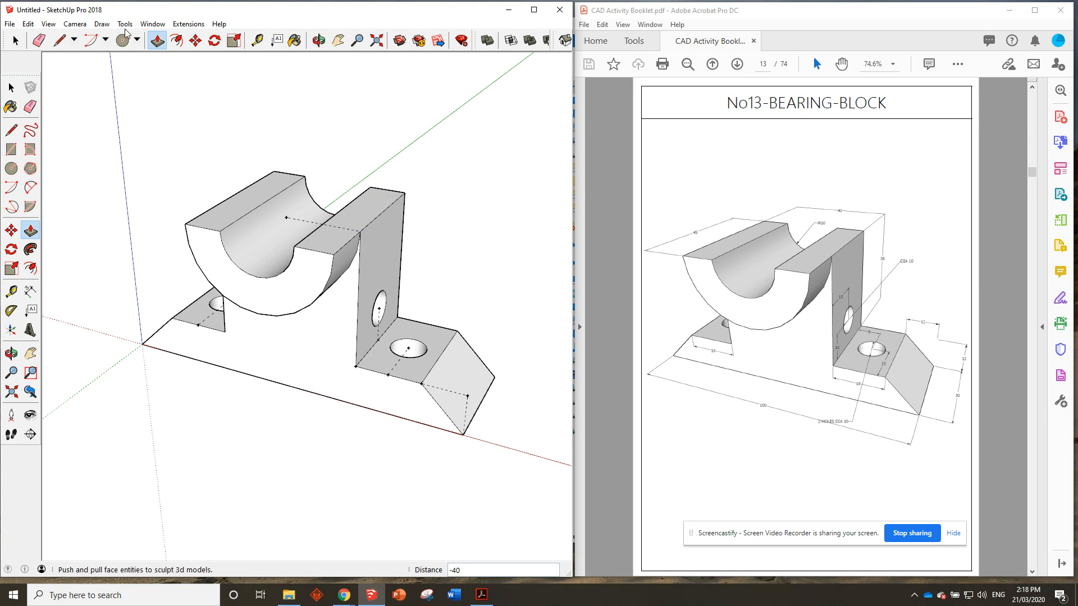
click(32, 27)
click(79, 128)
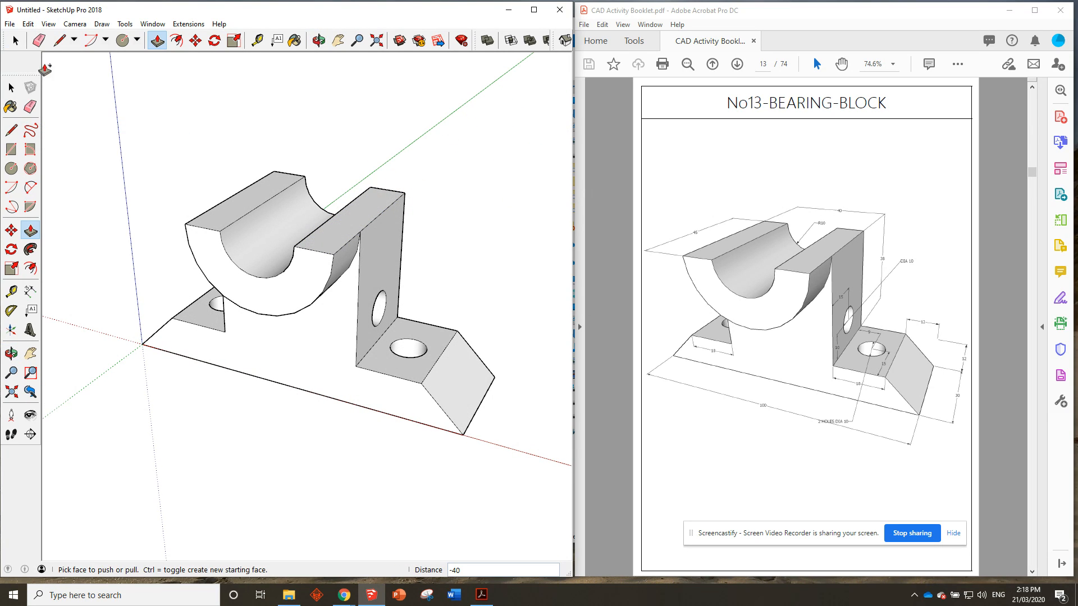
Save the model as No13-BEARING-BLOCK in the CAD Activities folder.
click(11, 25)
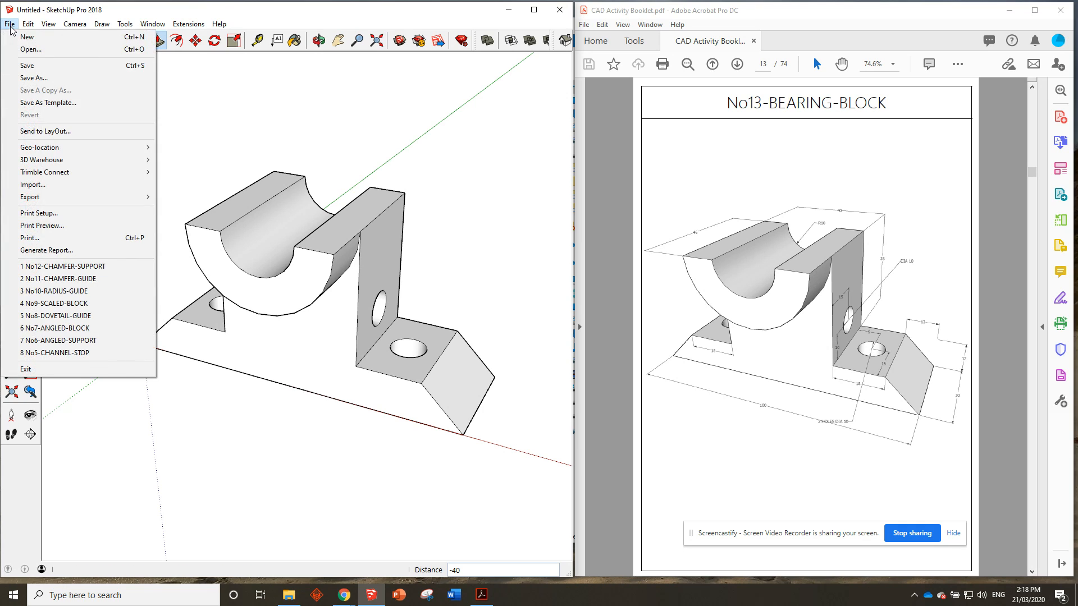
click(35, 66)
text(N)
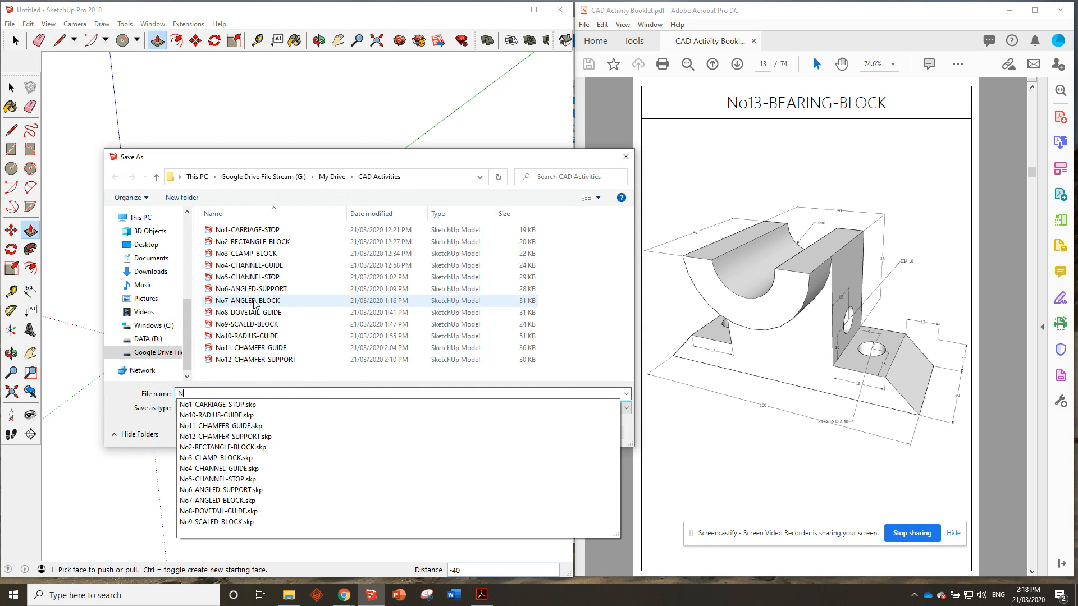
text(o13-BEARING-BLOCK)
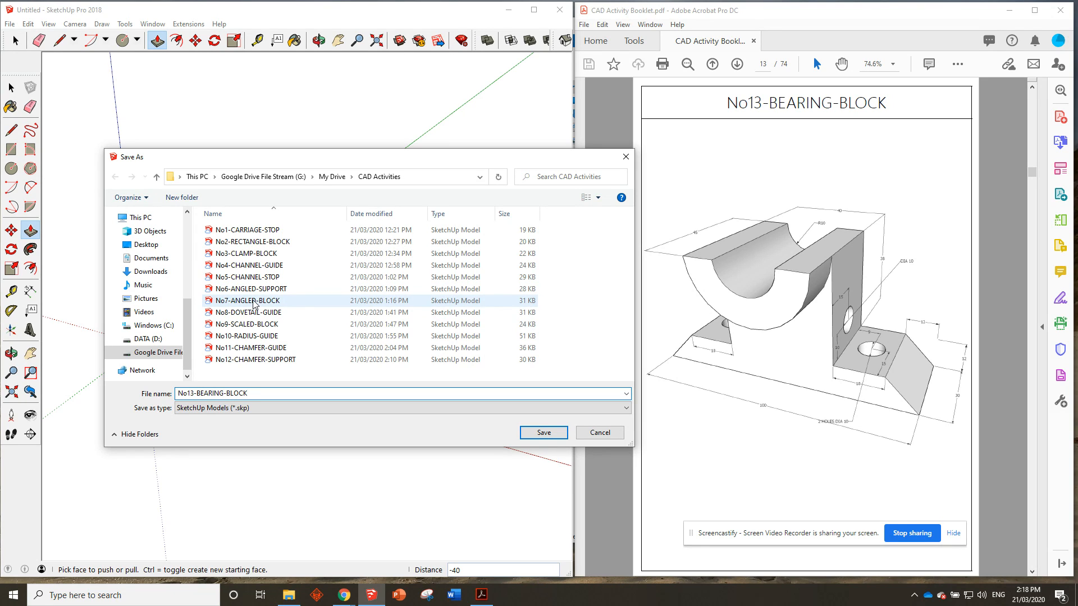
click(542, 433)
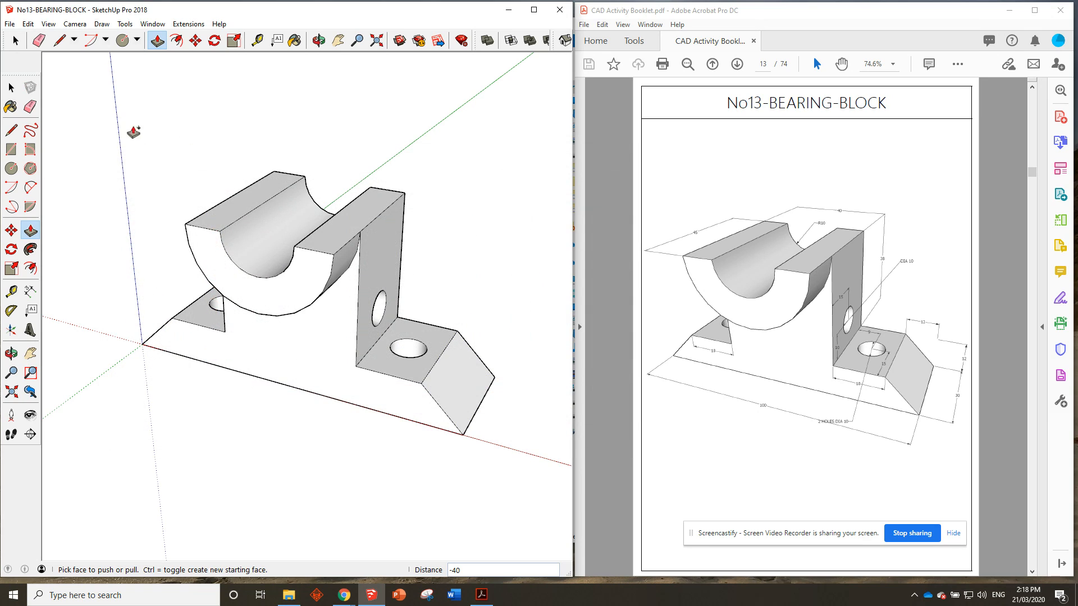
Start a new empty model and bring up the No14-GUIDE-STOP drawing on page 14 of the activity booklet.
click(10, 23)
click(23, 37)
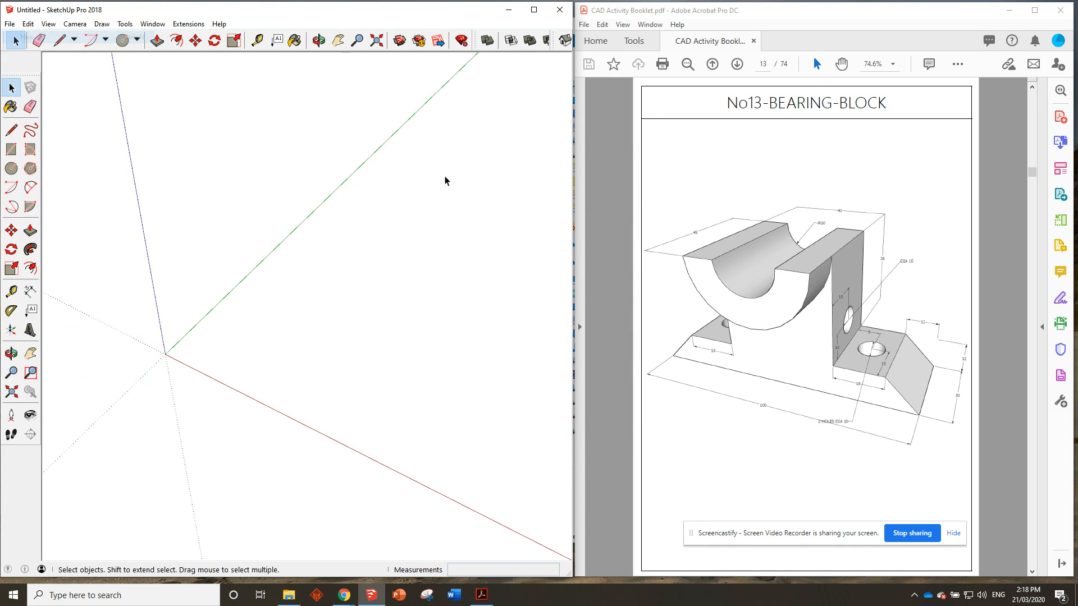
scroll(684, 173, down, 1)
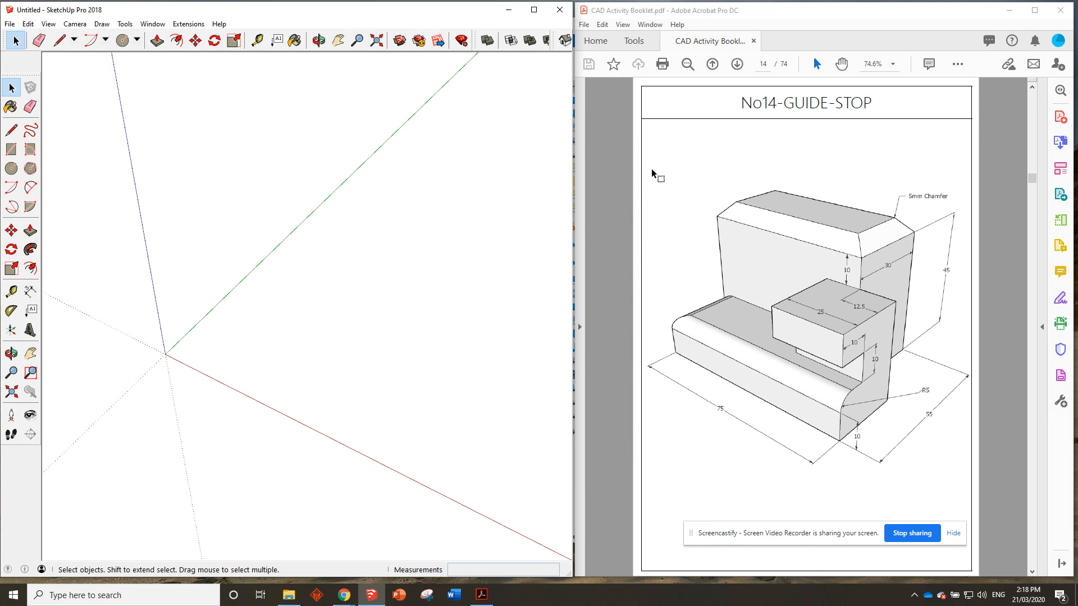